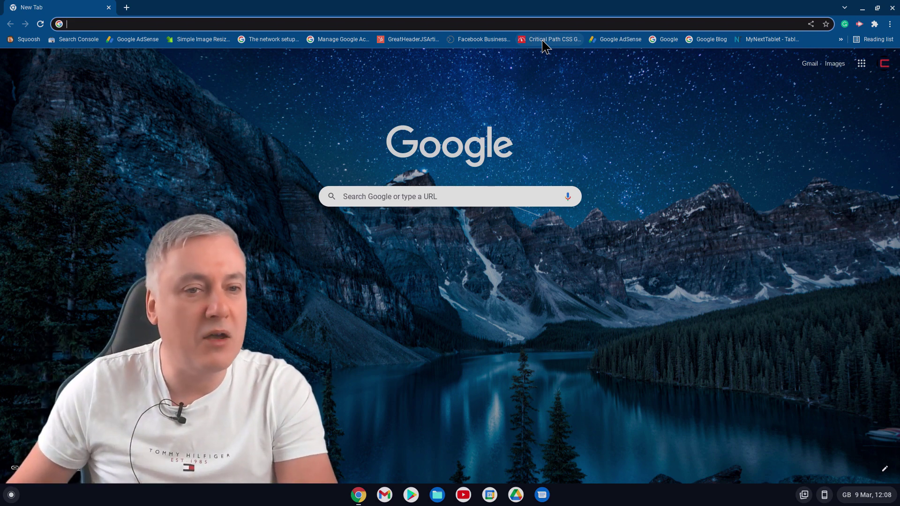
# Load the BBC home page at bbc.co.uk
pyautogui.click(340, 123)
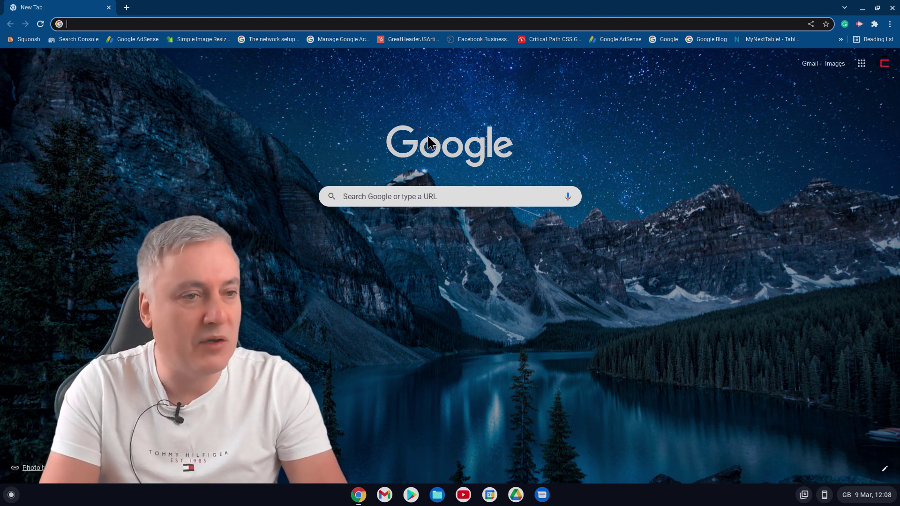
pyautogui.write('bbc.co.uk')
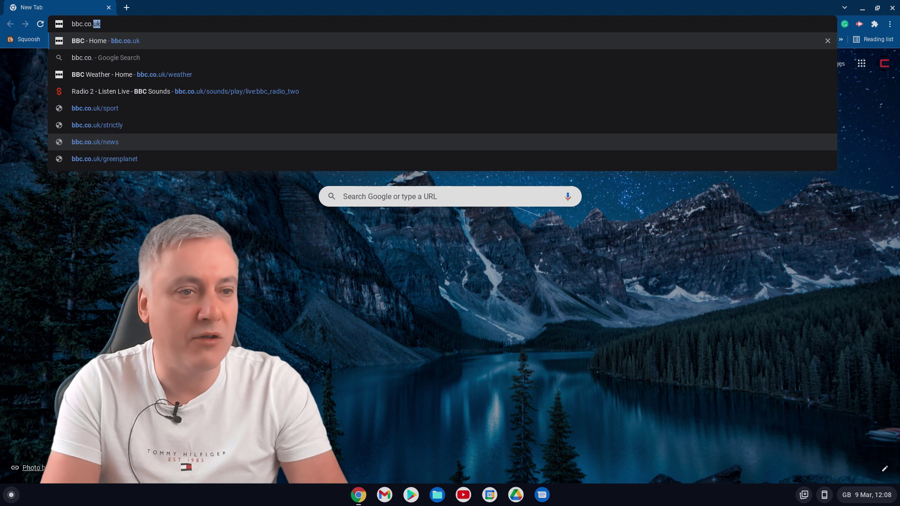
pyautogui.press('Return')
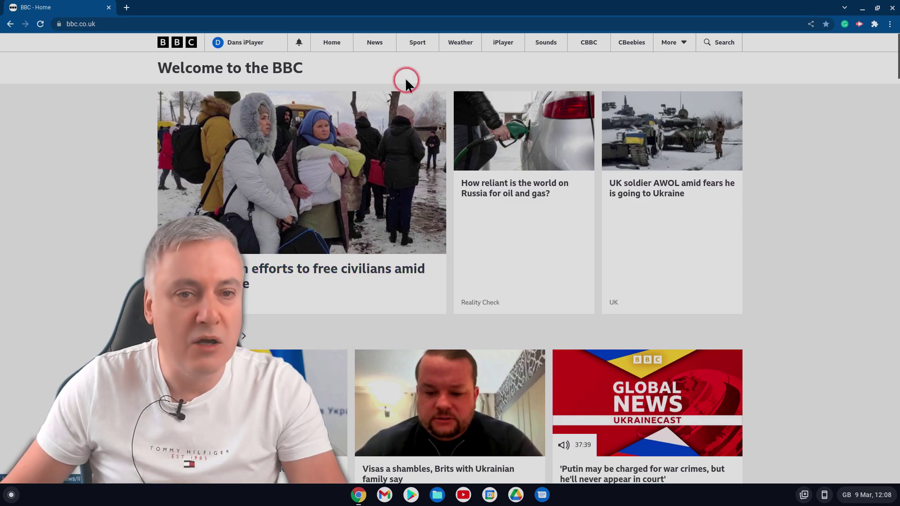
# Replace the address with cnn.com to load the CNN home page
pyautogui.click(402, 24)
pyautogui.write('cnn')
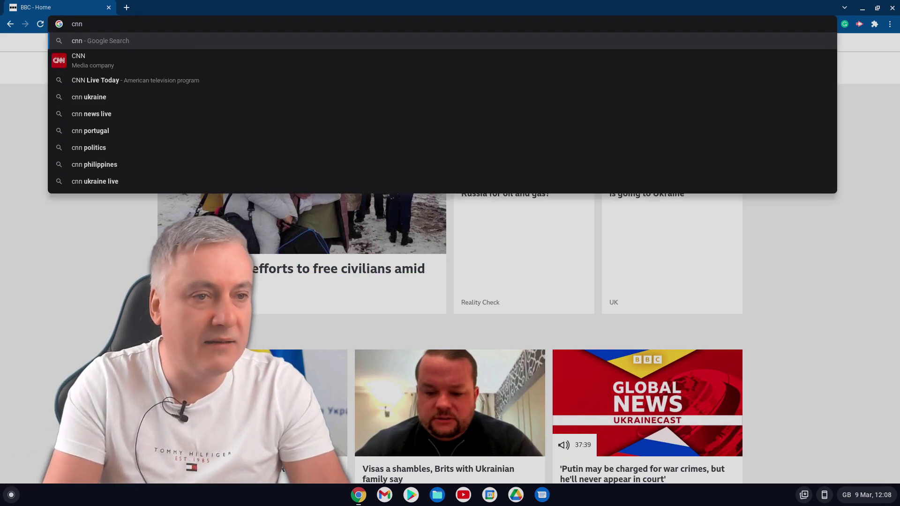
pyautogui.write('.com')
pyautogui.press('Return')
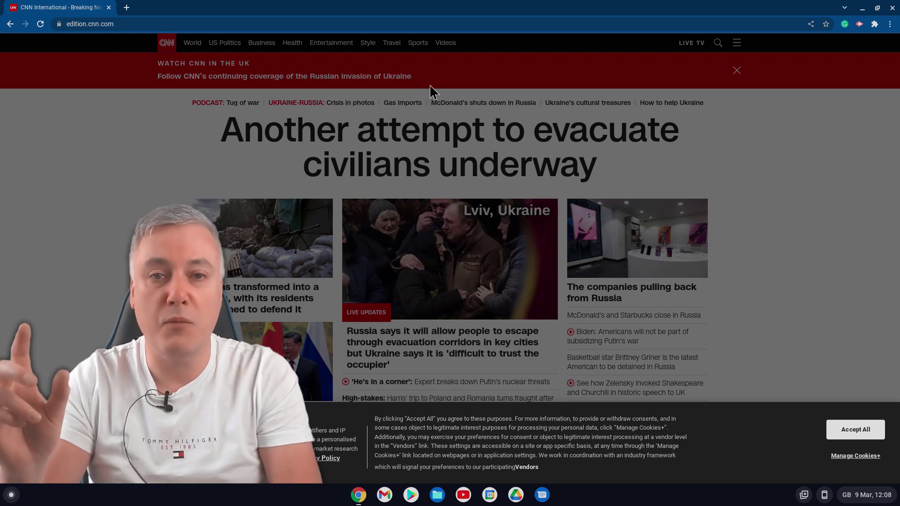
# Close and reopen Chrome, then drag the red-icon GreatHeader bookmark further left on the bar
pyautogui.click(891, 8)
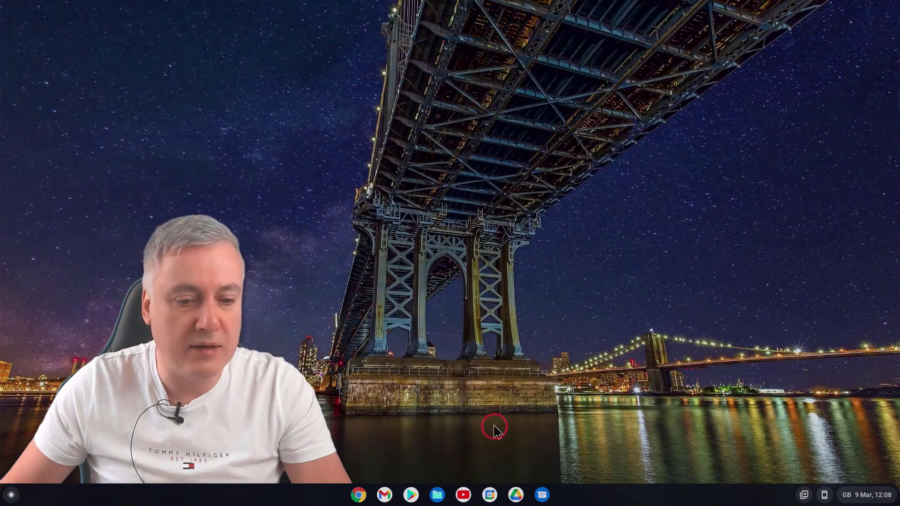
pyautogui.click(360, 496)
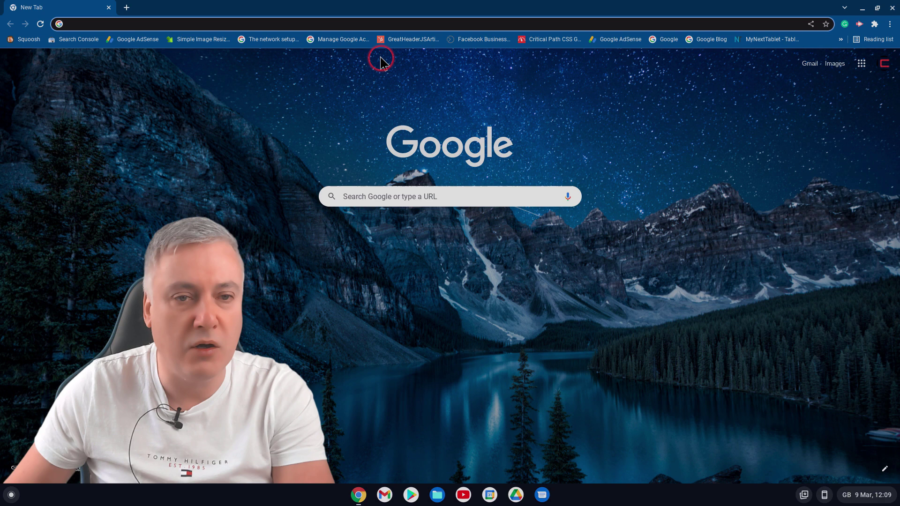
pyautogui.moveTo(409, 41); pyautogui.dragTo(307, 41)
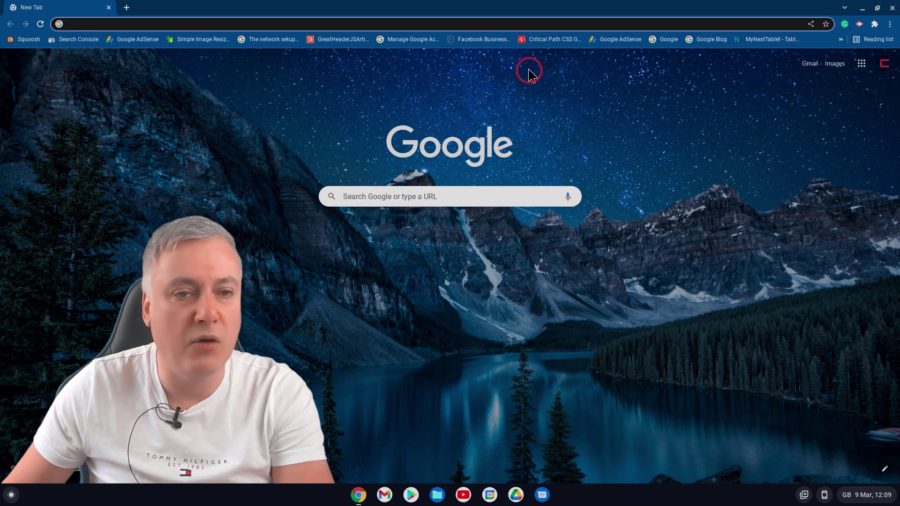
# Delete the GreatHeader article bookmark from the bookmarks bar
pyautogui.rightClick(348, 41)
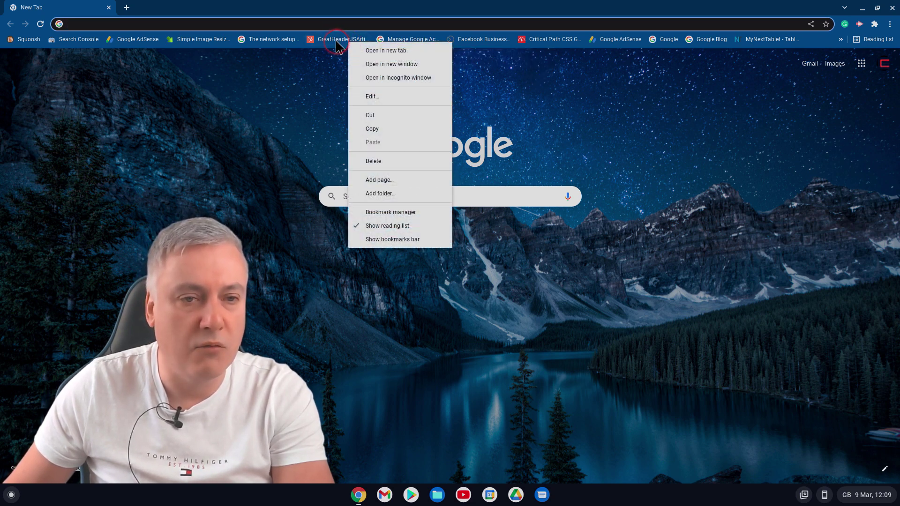
pyautogui.rightClick(335, 40)
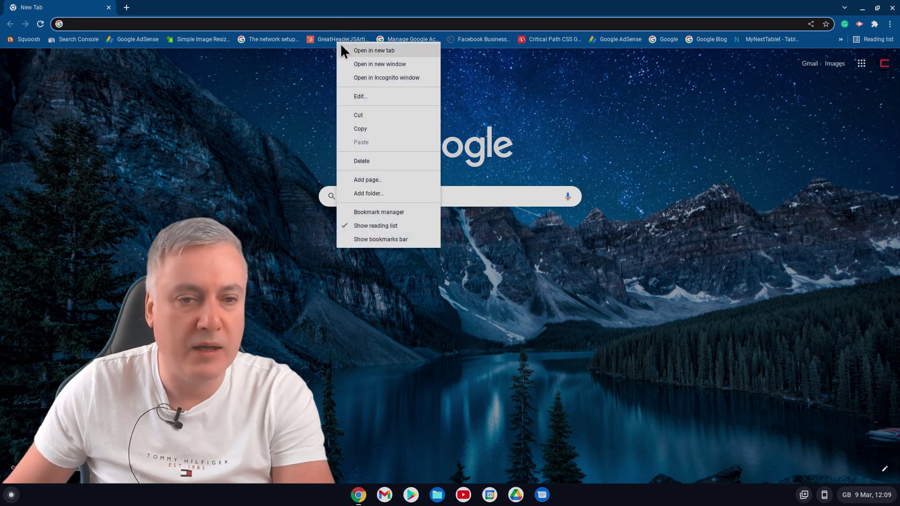
pyautogui.click(373, 160)
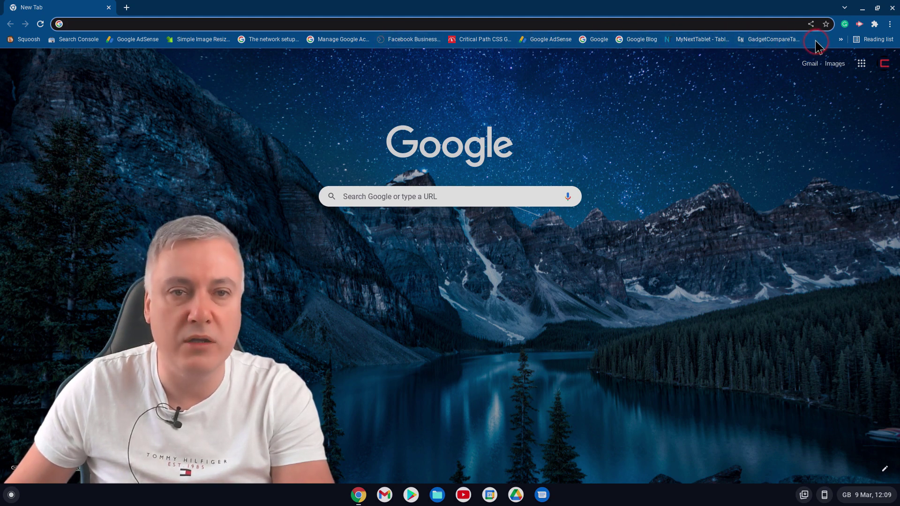
# Drag Radio 2 - Listen Live - BBC Sounds from the » overflow list onto the bar after Squoosh
pyautogui.click(841, 40)
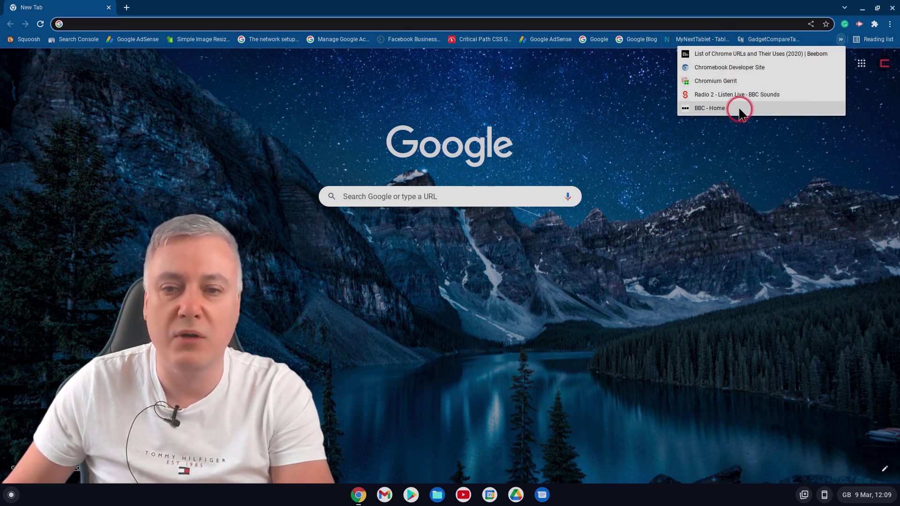
pyautogui.click(776, 92)
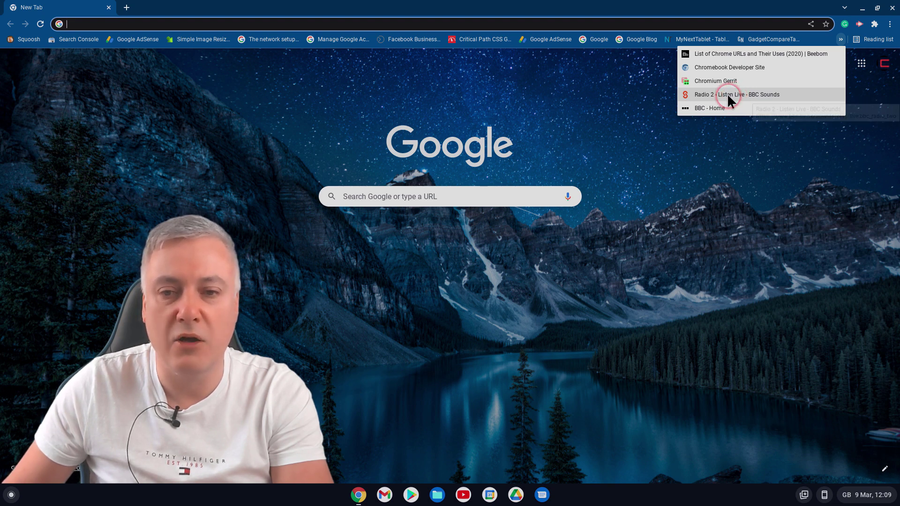
pyautogui.moveTo(726, 94)
pyautogui.mouseDown()
pyautogui.moveTo(743, 92)
pyautogui.moveTo(313, 41)
pyautogui.moveTo(66, 41)
pyautogui.mouseUp()
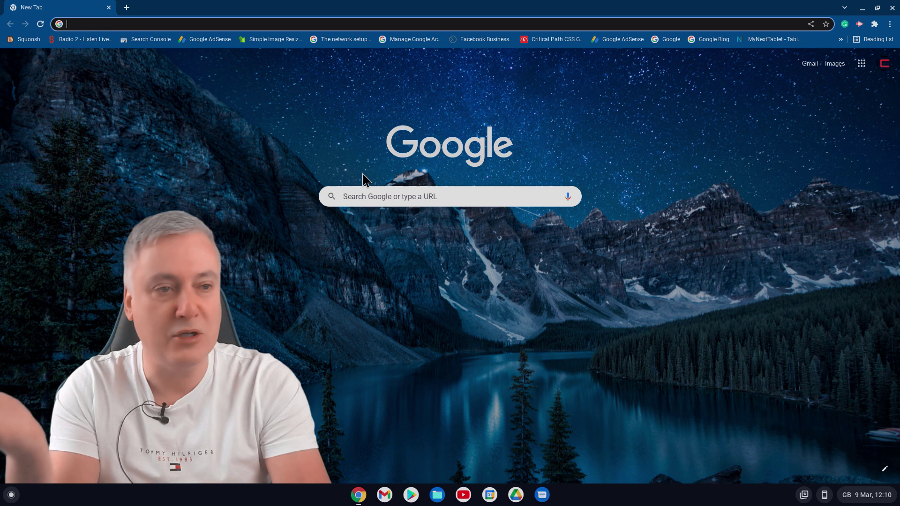
pyautogui.click(58, 23)
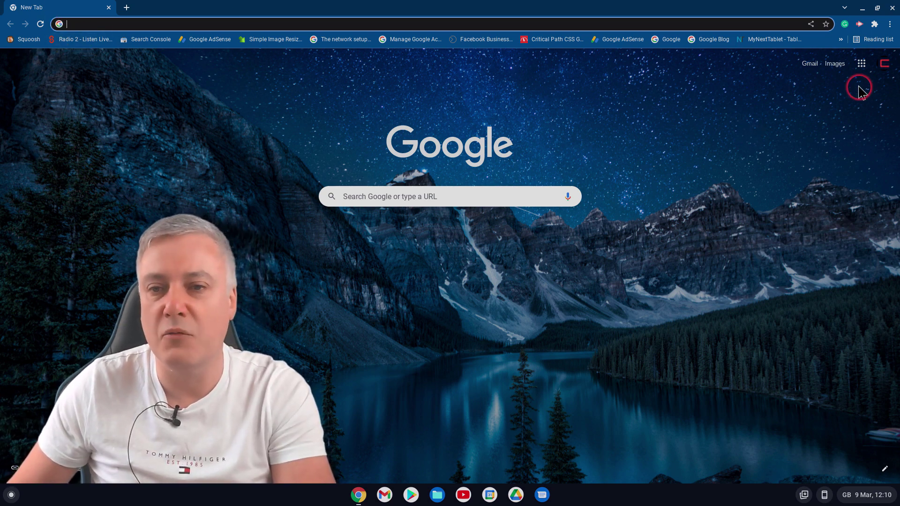
pyautogui.click(841, 39)
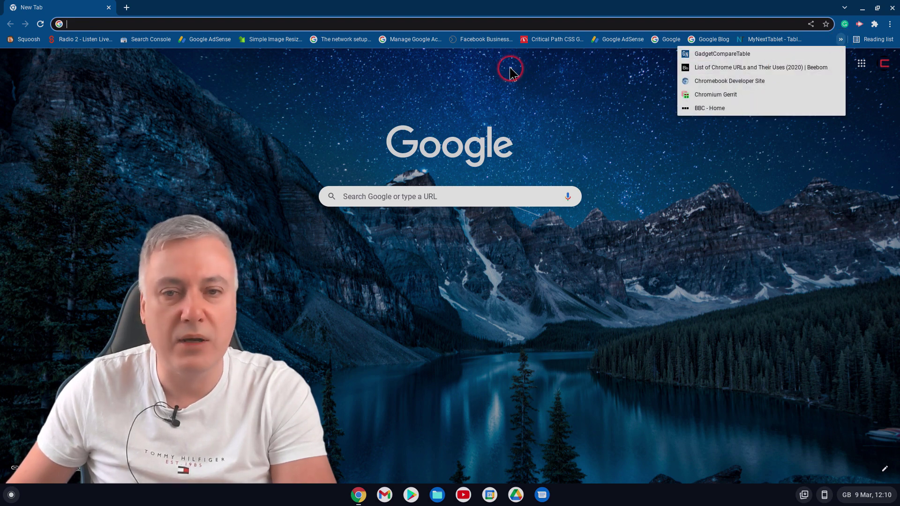
pyautogui.rightClick(814, 39)
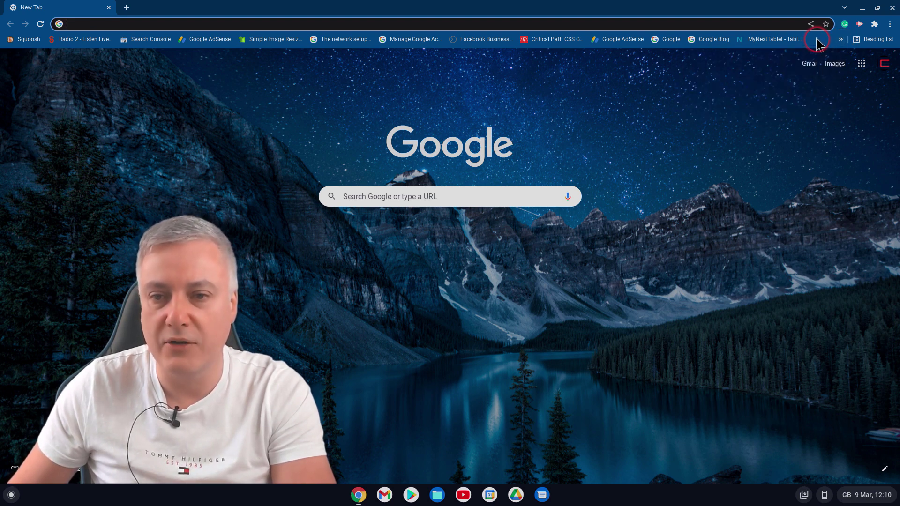
pyautogui.rightClick(815, 37)
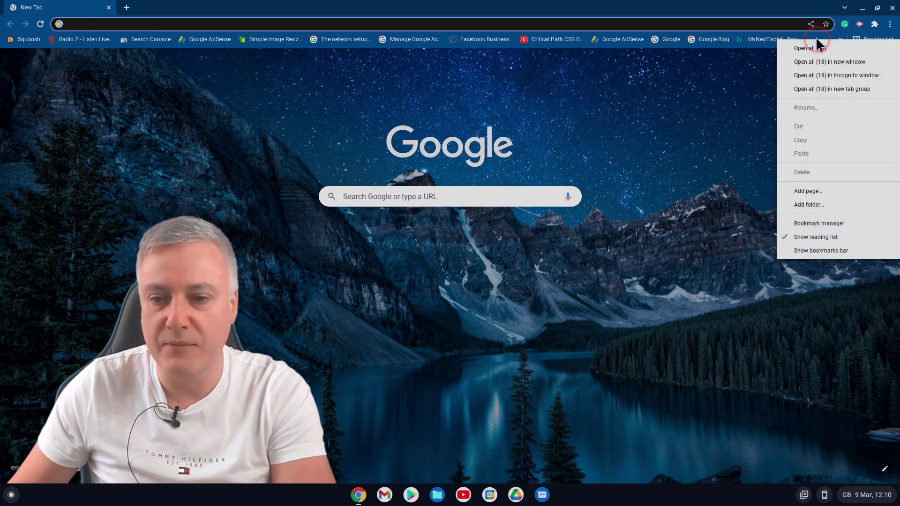
pyautogui.click(823, 225)
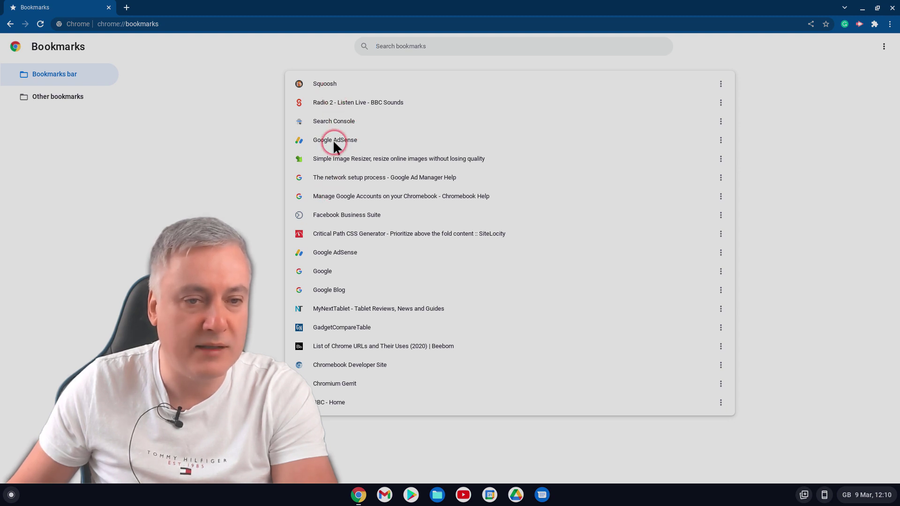
pyautogui.moveTo(333, 141)
pyautogui.mouseDown()
pyautogui.moveTo(329, 112)
pyautogui.moveTo(321, 149)
pyautogui.mouseUp()
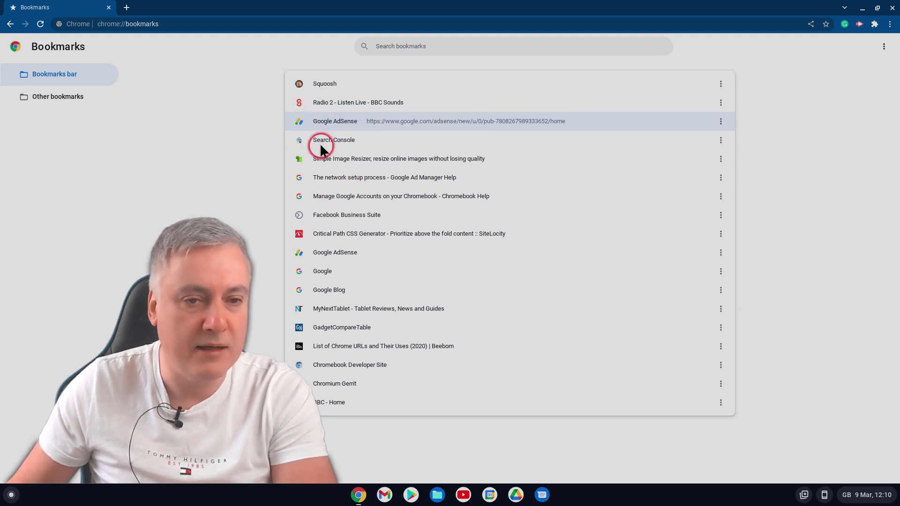
pyautogui.click(890, 9)
pyautogui.click(358, 494)
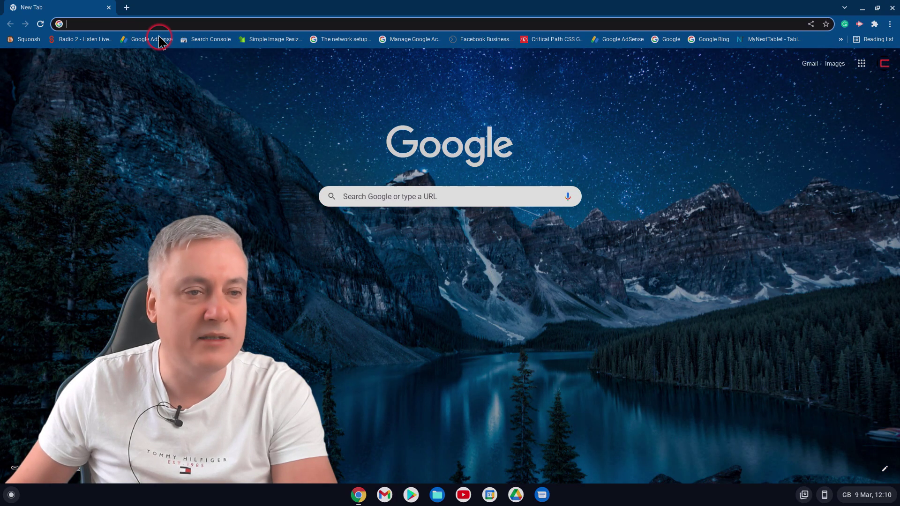
pyautogui.moveTo(147, 40); pyautogui.dragTo(220, 39)
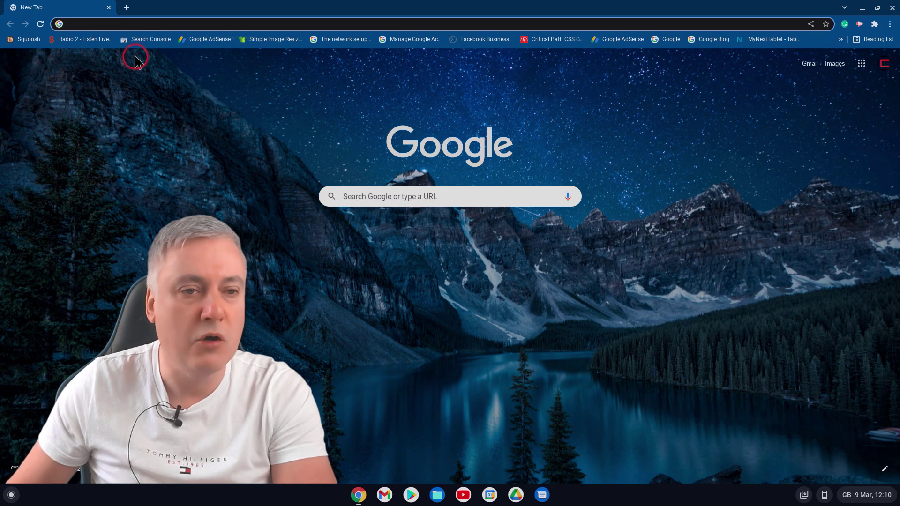
pyautogui.rightClick(809, 43)
# Open the bookmark manager and cancel out of editing the Critical Path CSS Generator bookmark
pyautogui.click(840, 229)
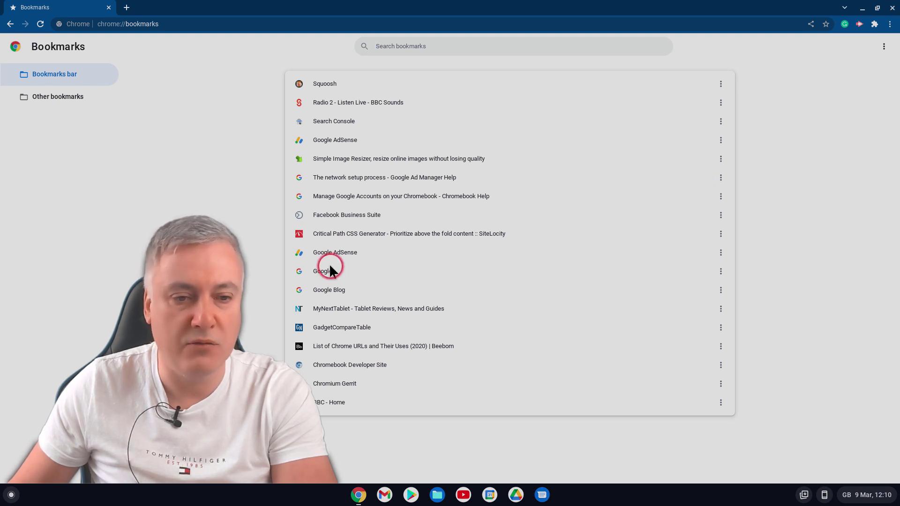
pyautogui.click(721, 232)
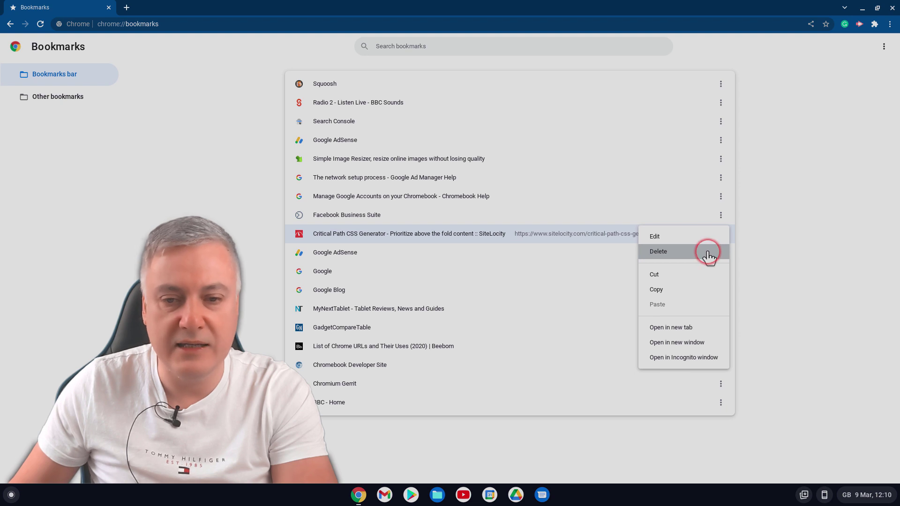
pyautogui.click(695, 237)
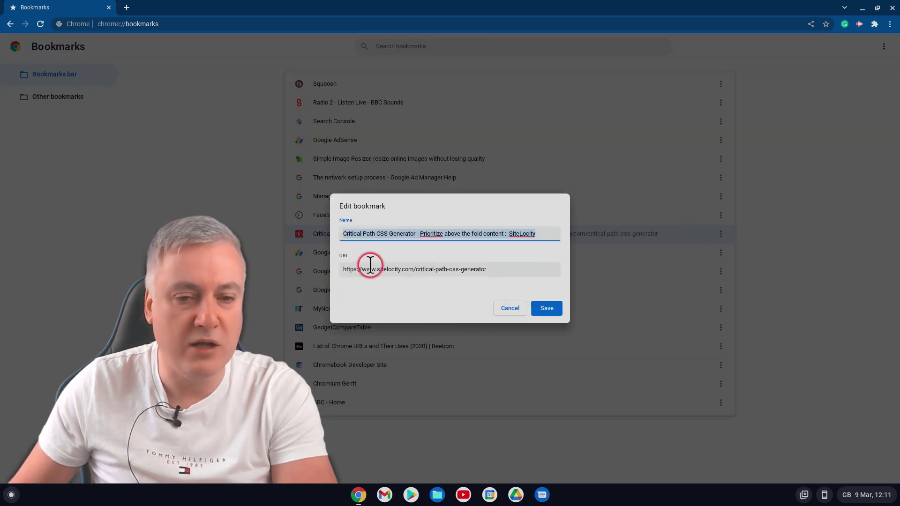
pyautogui.click(395, 269)
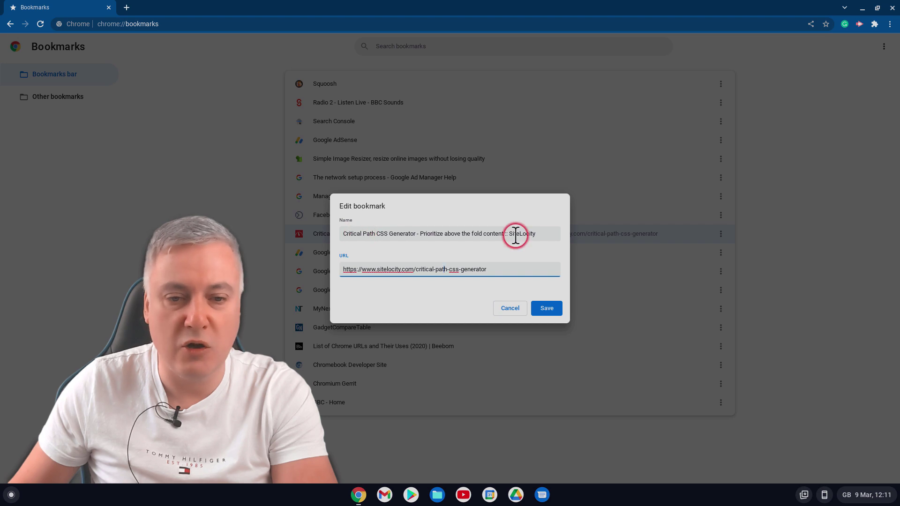
pyautogui.click(510, 311)
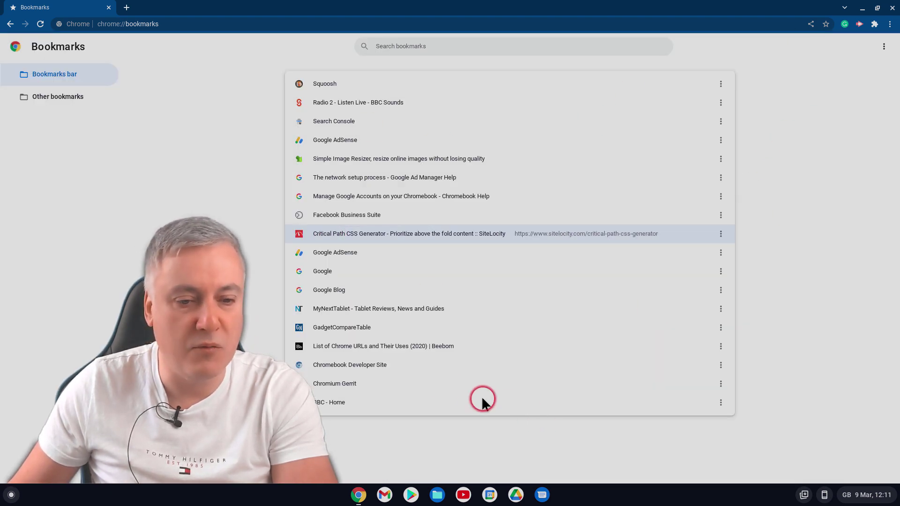
# Delete the BBC - Home and Chromium Gerrit bookmarks in the bookmark manager, then close it
pyautogui.click(722, 404)
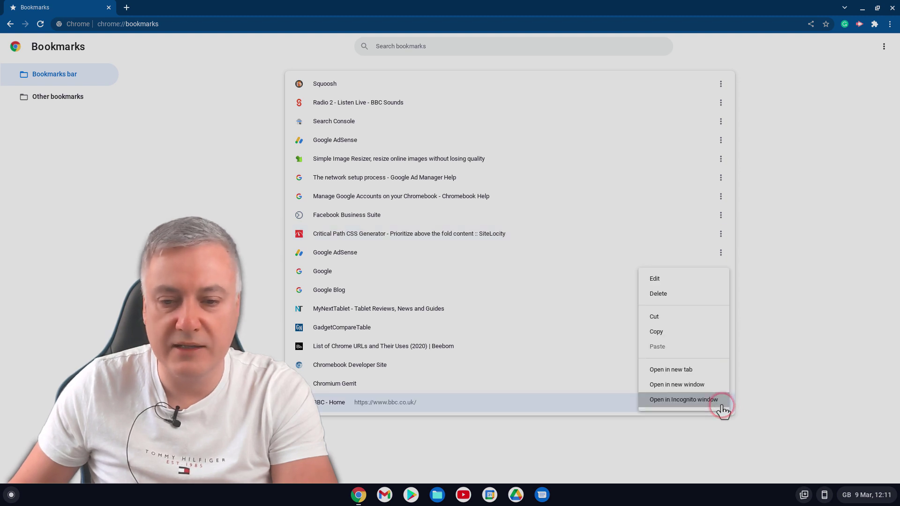
pyautogui.click(675, 295)
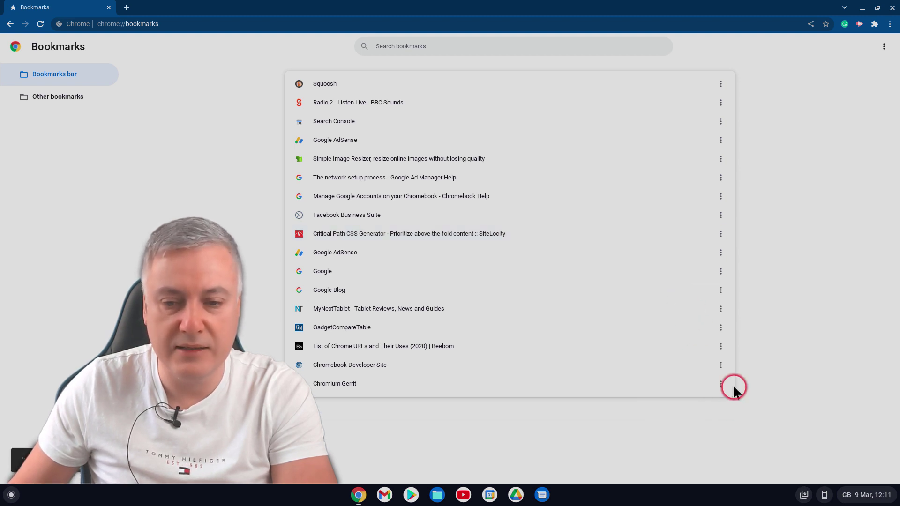
pyautogui.click(721, 384)
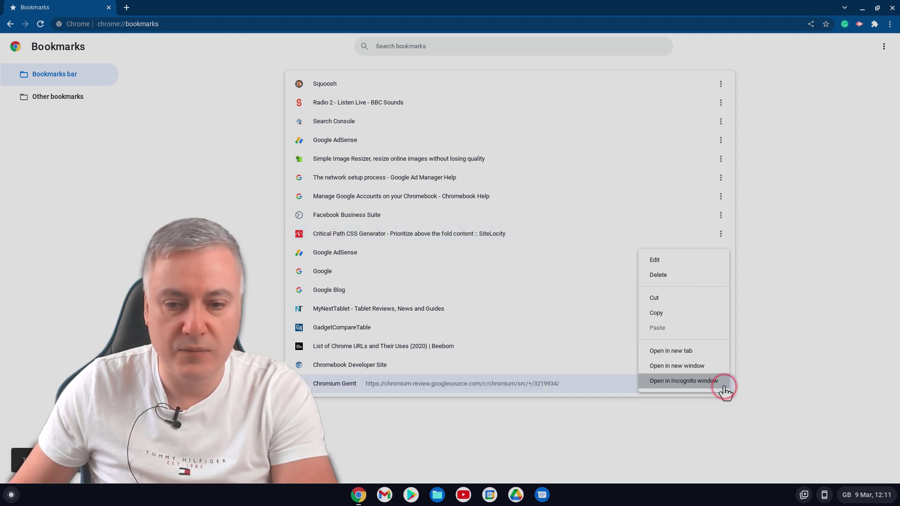
pyautogui.click(687, 278)
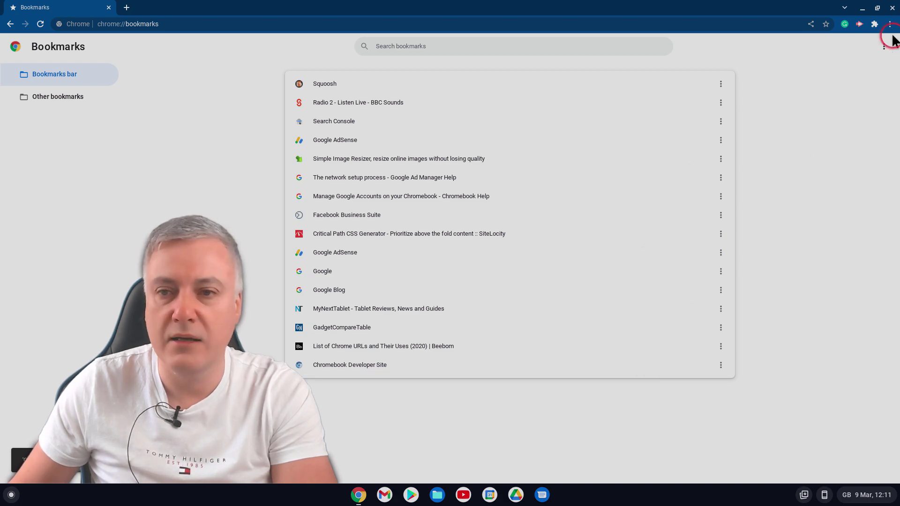
pyautogui.click(892, 8)
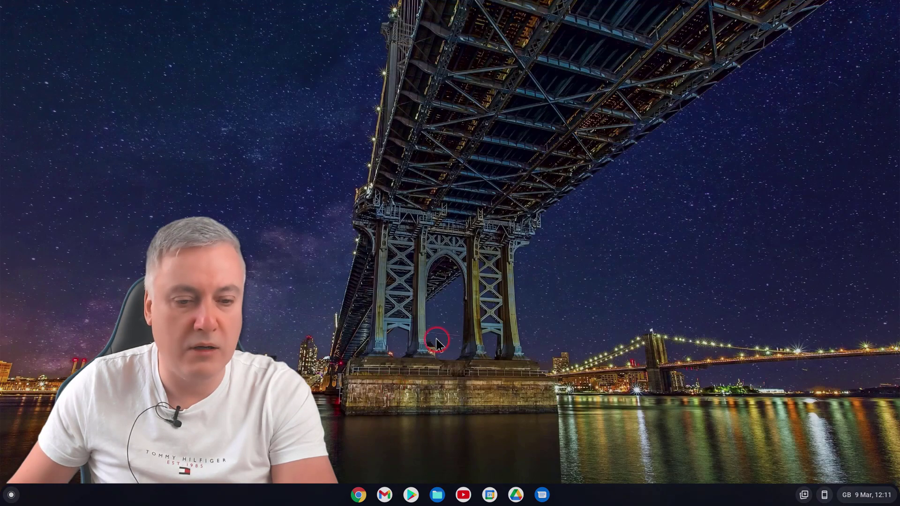
# In a new Chrome window, delete the Google, MyNextTablet and GadgetCompareTable bookmarks from the bar
pyautogui.click(357, 495)
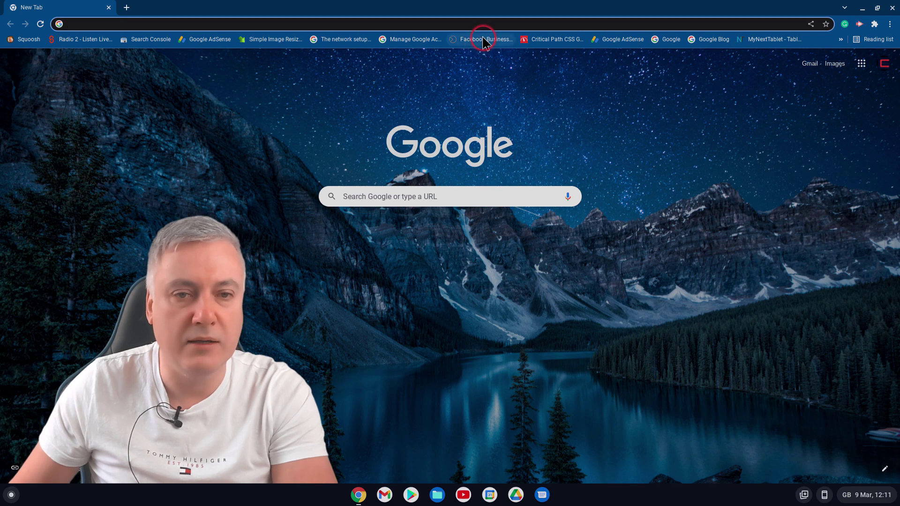
pyautogui.rightClick(482, 38)
pyautogui.click(450, 70)
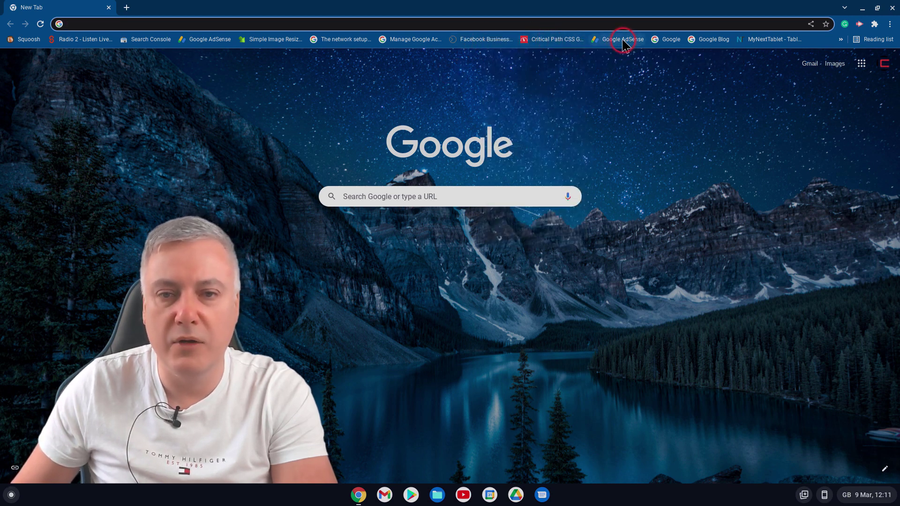
pyautogui.rightClick(661, 40)
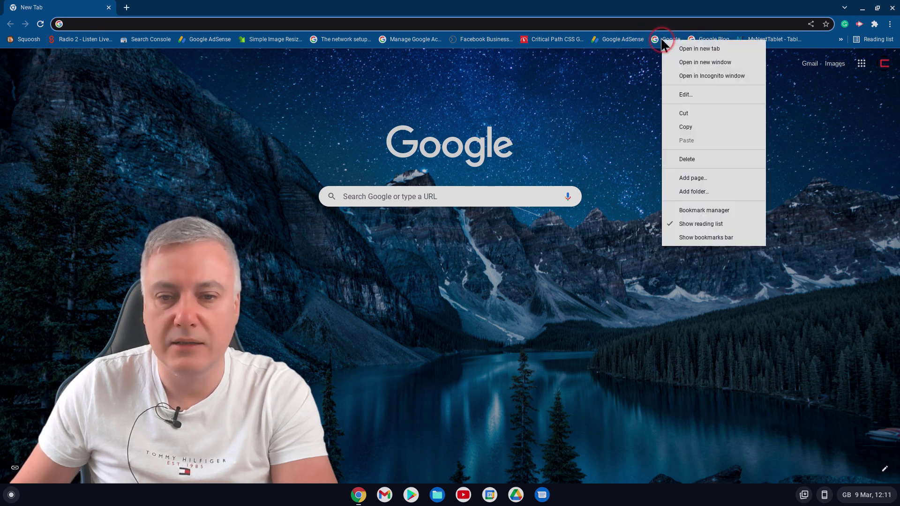
pyautogui.click(692, 159)
pyautogui.rightClick(728, 37)
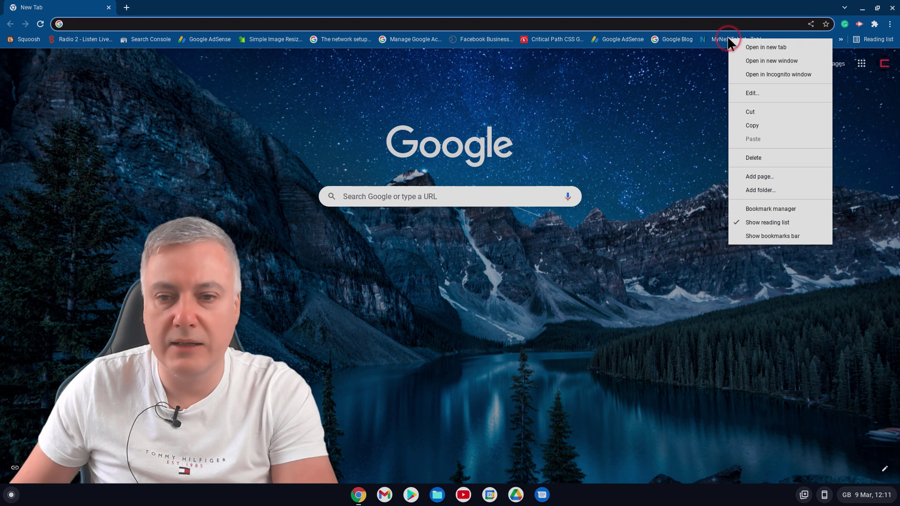
pyautogui.click(768, 157)
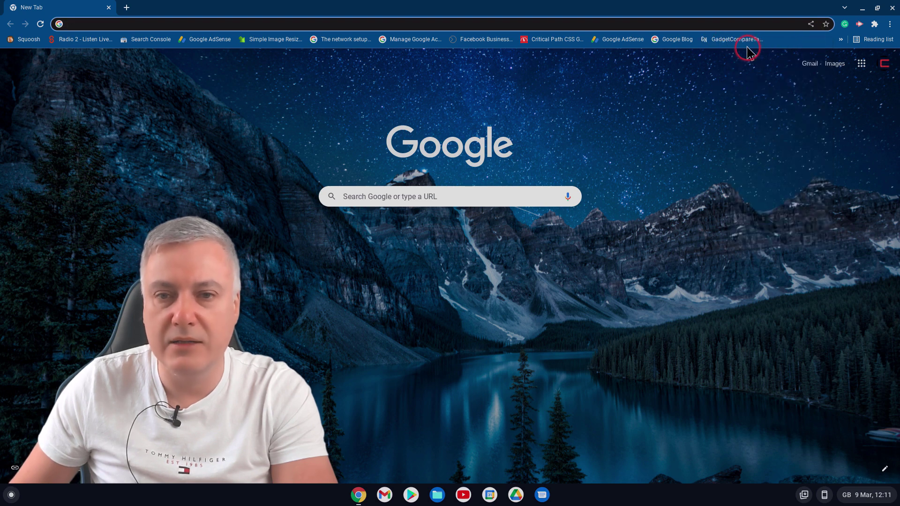
pyautogui.rightClick(735, 40)
pyautogui.click(766, 157)
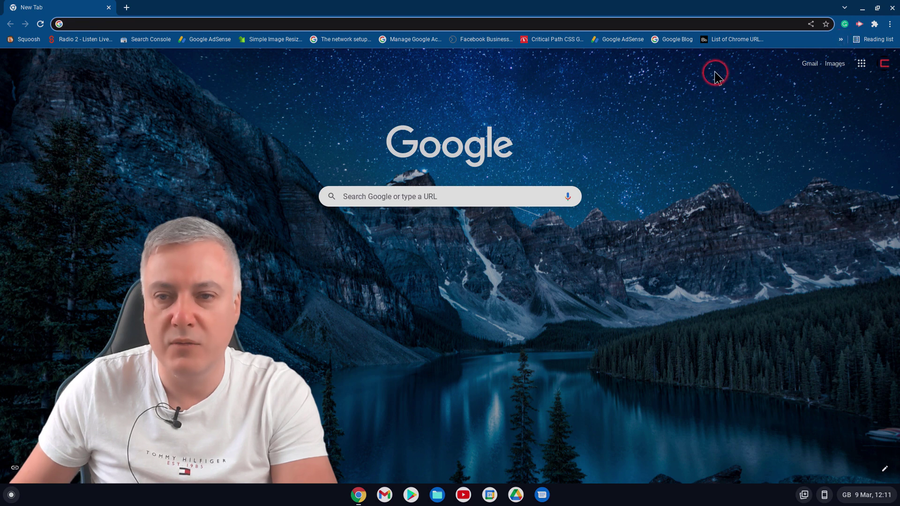
# Delete the Beebom Chrome URLs bookmark from the bookmarks bar
pyautogui.click(839, 39)
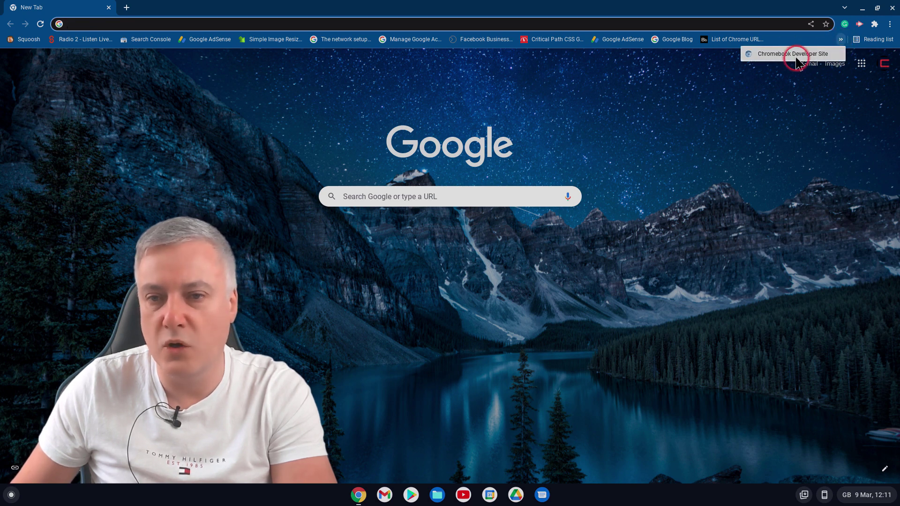
pyautogui.rightClick(717, 41)
pyautogui.rightClick(717, 41)
pyautogui.rightClick(717, 40)
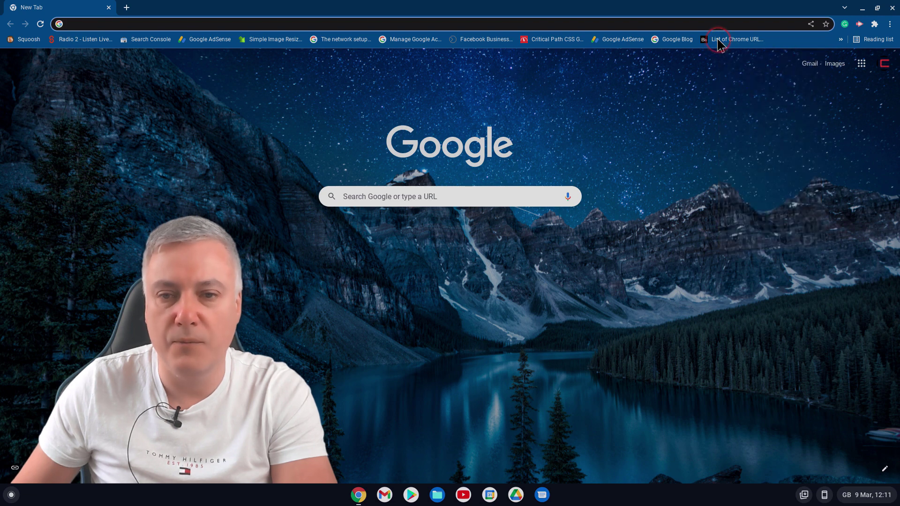
pyautogui.rightClick(717, 39)
pyautogui.click(756, 162)
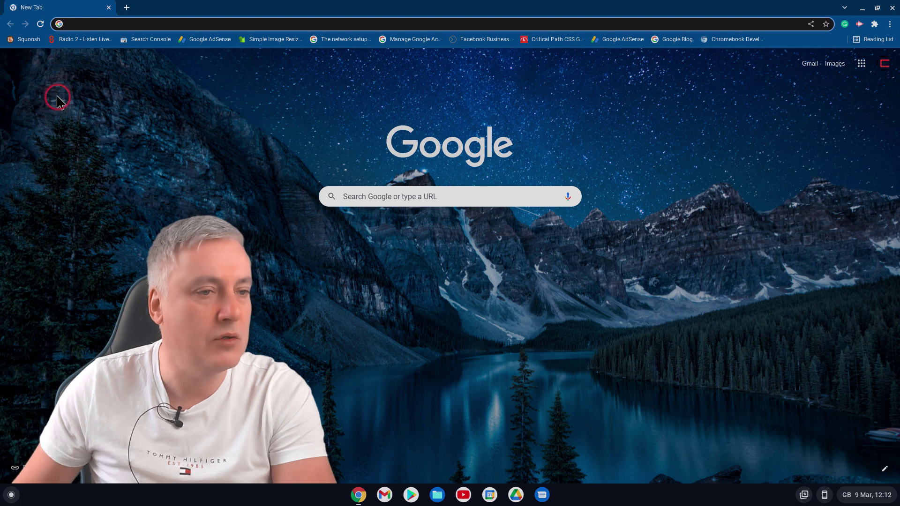
# Open Squoosh from its bookmark, then return to the New Tab page
pyautogui.click(29, 42)
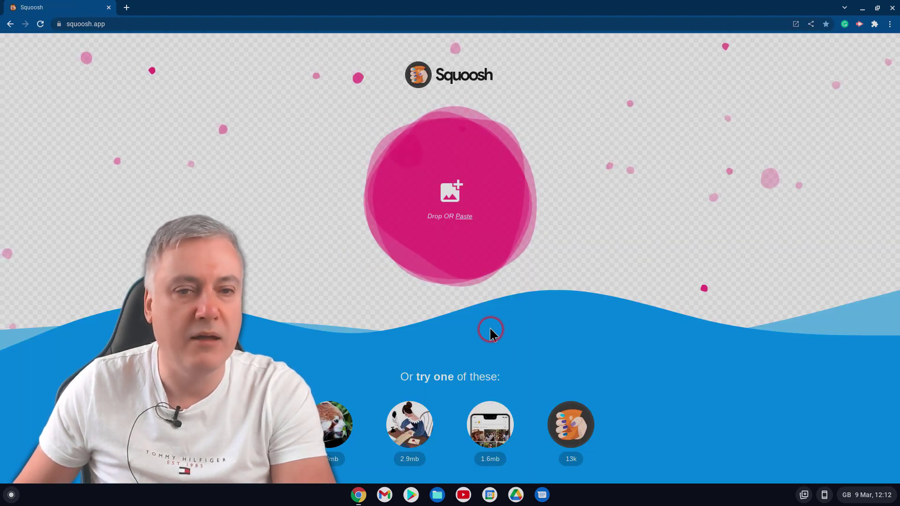
pyautogui.click(10, 24)
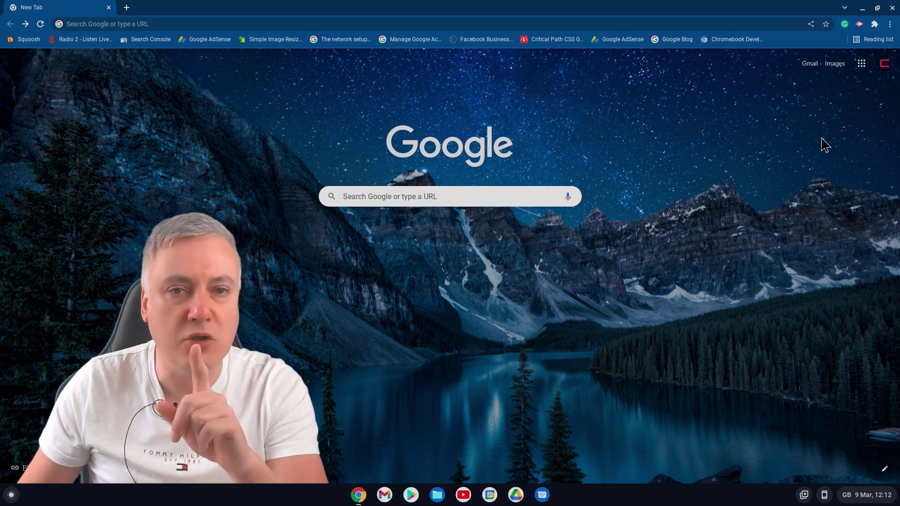
pyautogui.click(834, 168)
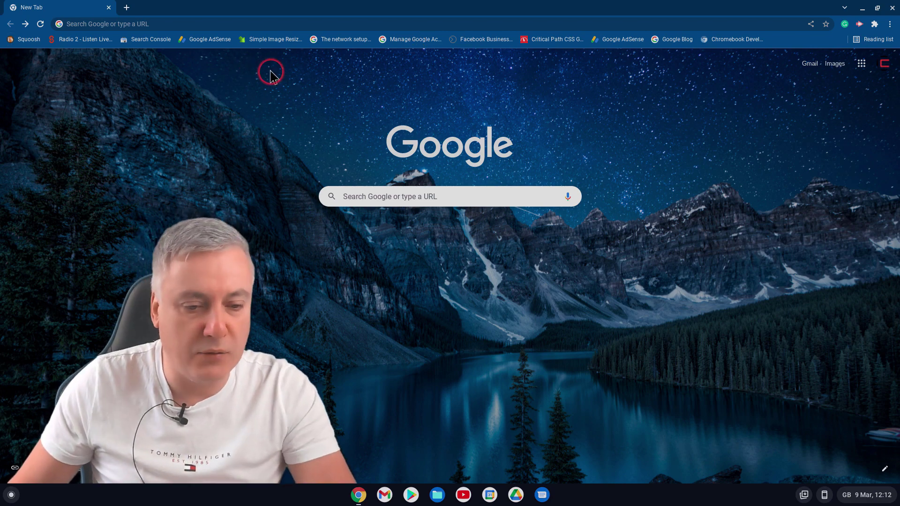
# Open a new Chrome window and load the BBC home page
pyautogui.rightClick(358, 494)
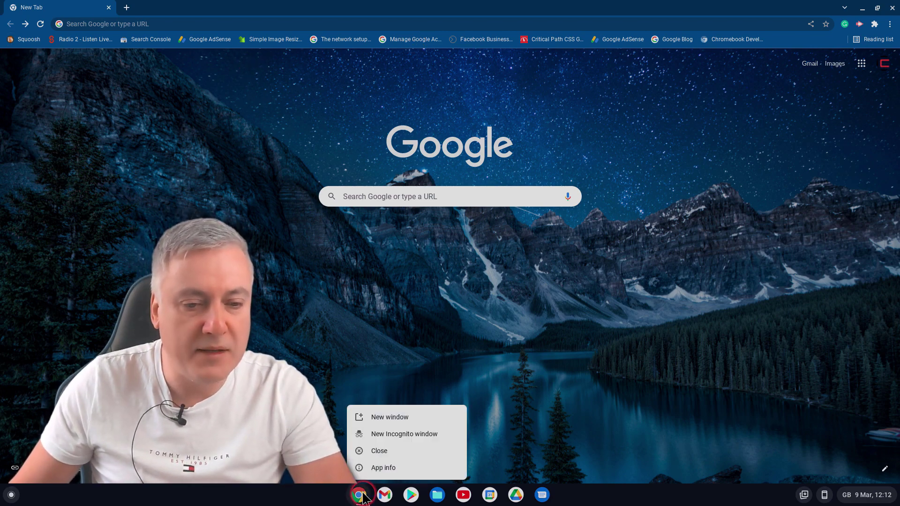
pyautogui.click(381, 415)
pyautogui.write('bb')
pyautogui.press('Return')
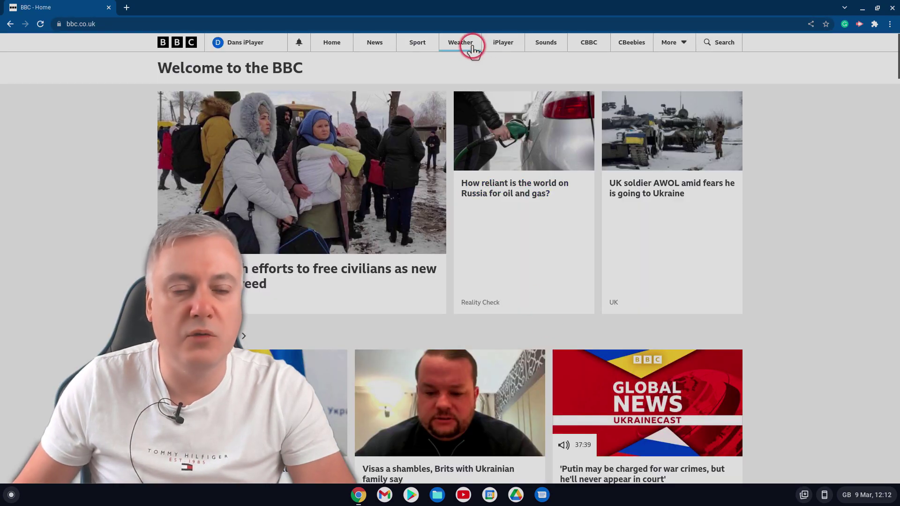
# Go to BBC Weather and search for the London, Greater London forecast
pyautogui.click(469, 43)
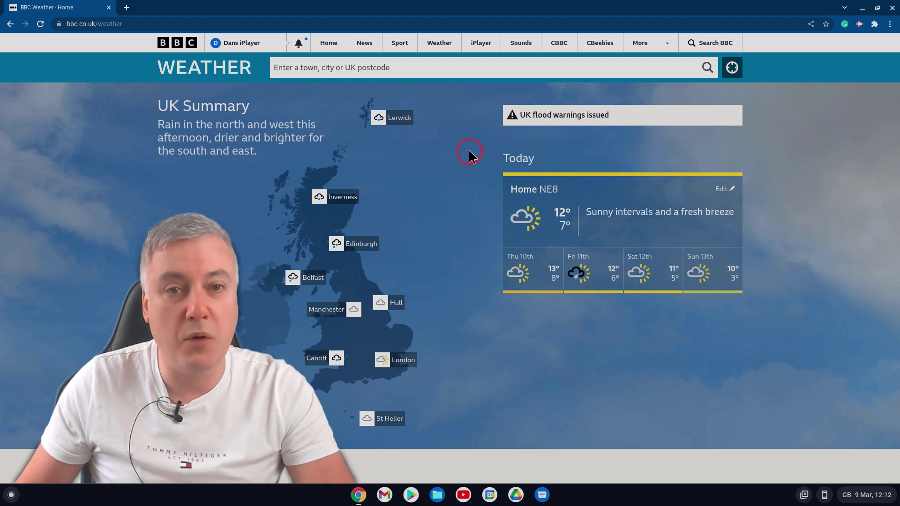
pyautogui.click(360, 66)
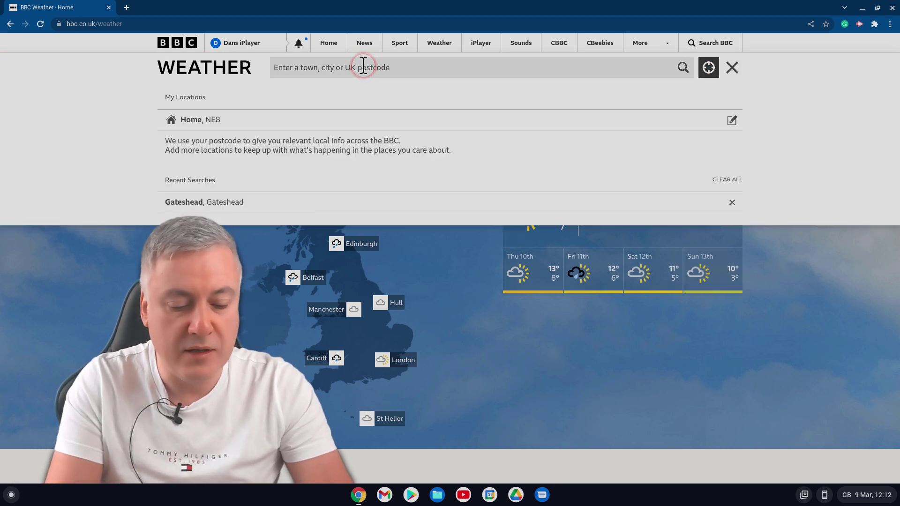
pyautogui.write('london')
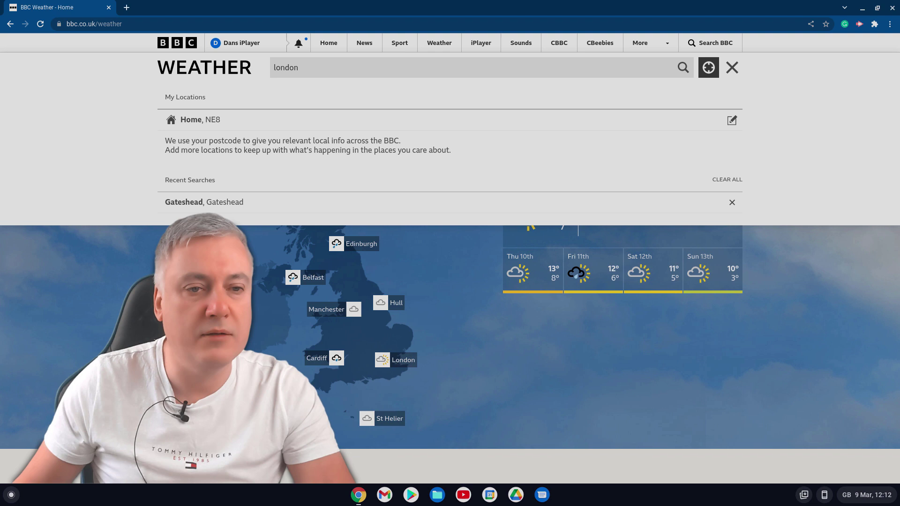
pyautogui.click(342, 90)
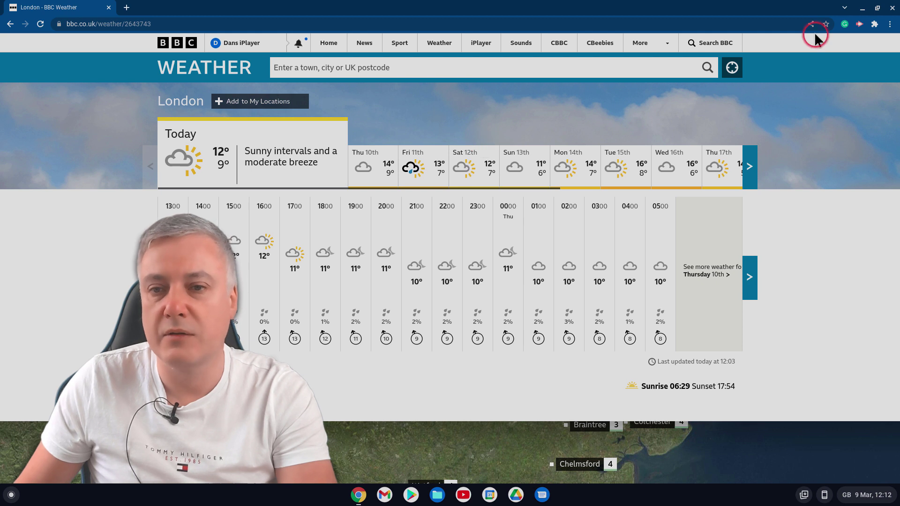
# Bookmark the forecast as 'Weather London' in the Bookmarks bar folder, then close the window
pyautogui.click(826, 24)
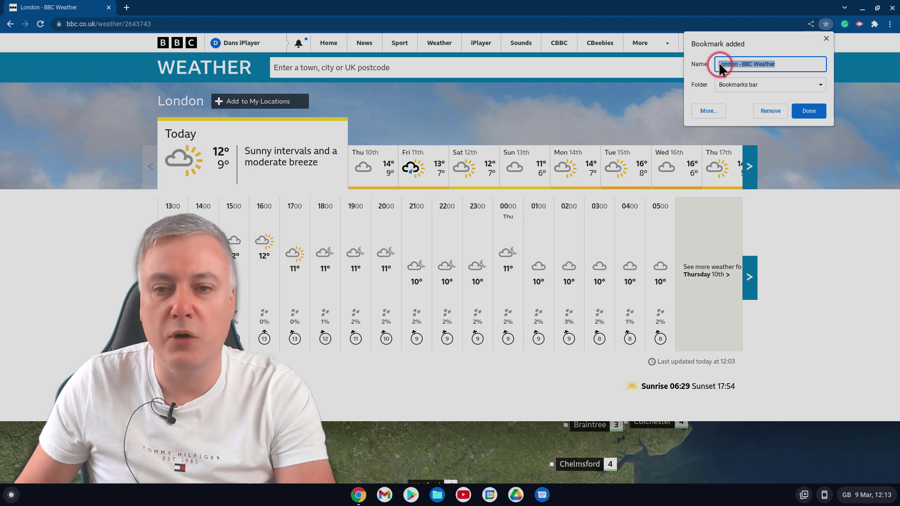
pyautogui.click(735, 63)
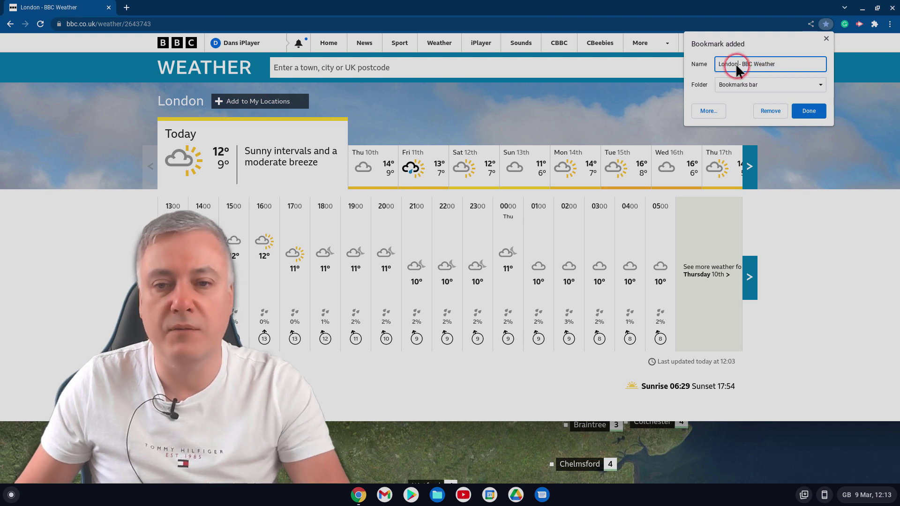
pyautogui.tripleClick(735, 63)
pyautogui.write('W')
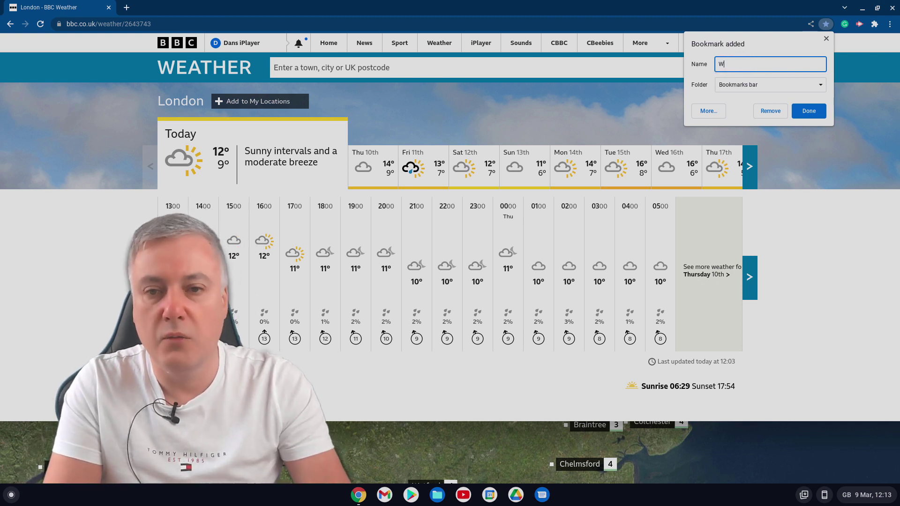
pyautogui.write('eather London')
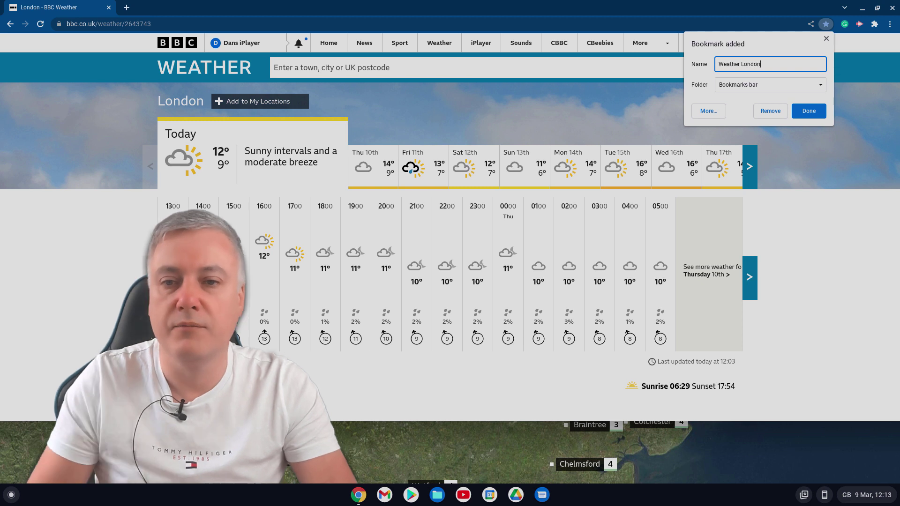
pyautogui.click(805, 86)
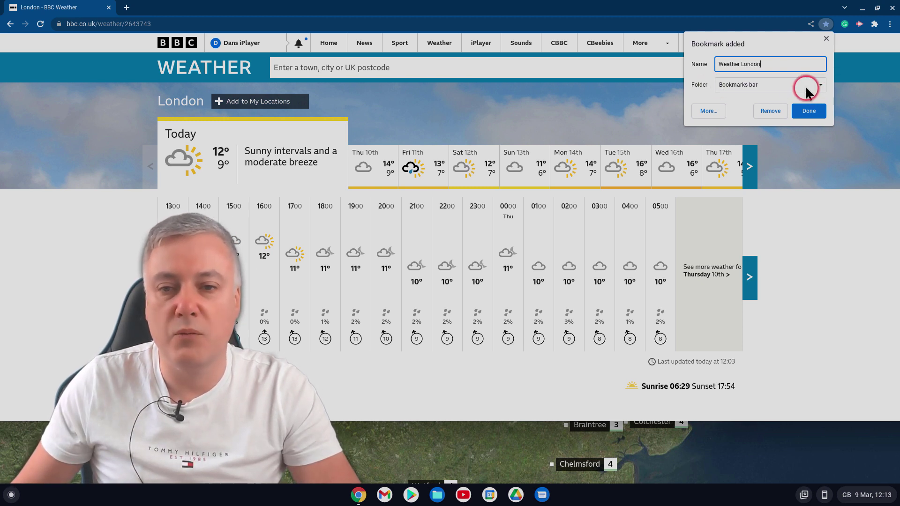
pyautogui.click(805, 85)
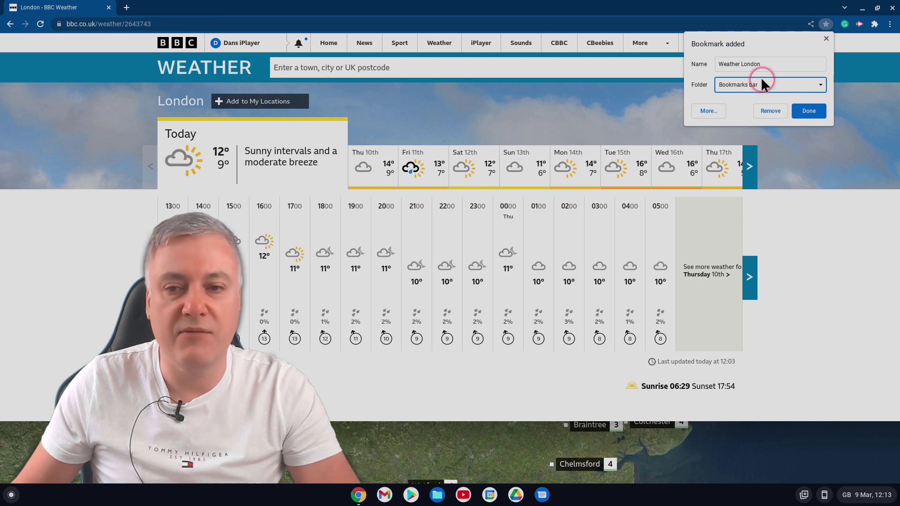
pyautogui.click(815, 85)
pyautogui.click(783, 85)
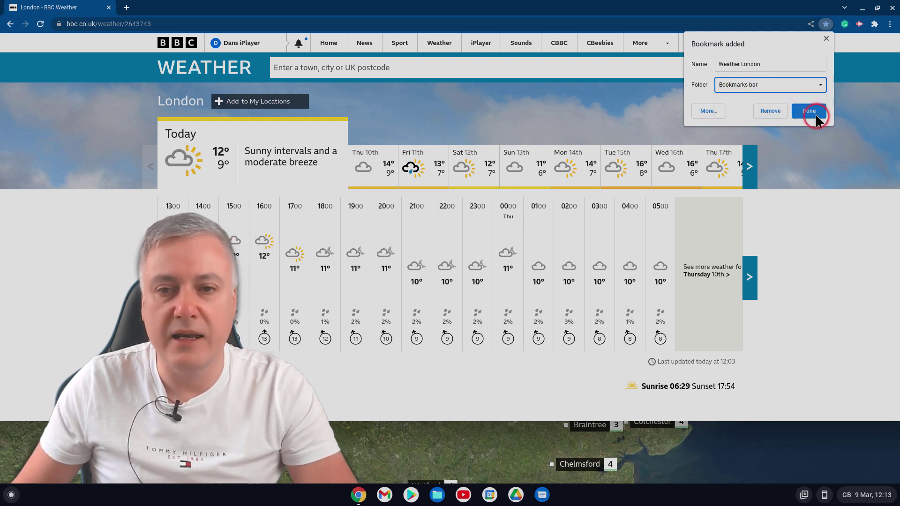
pyautogui.click(892, 8)
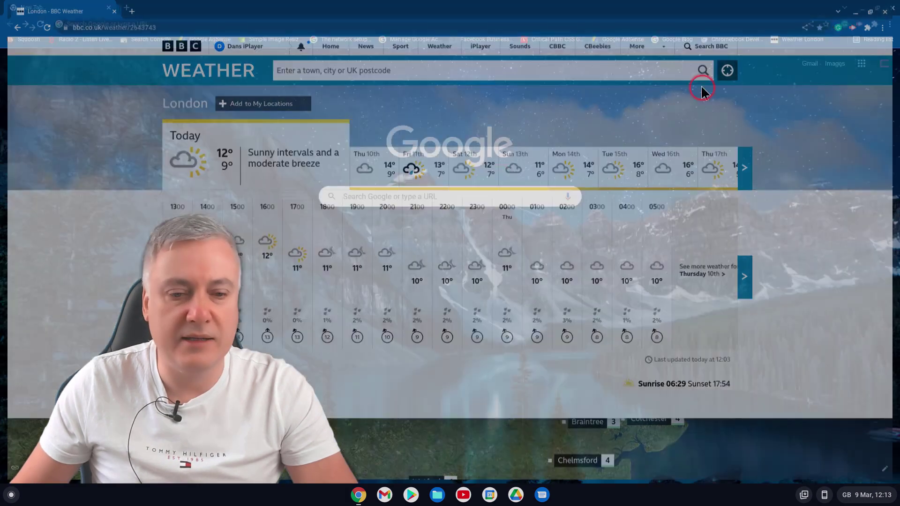
# Bring up the bookmarks bar context menu offering to open all 13 bookmarks
pyautogui.click(373, 430)
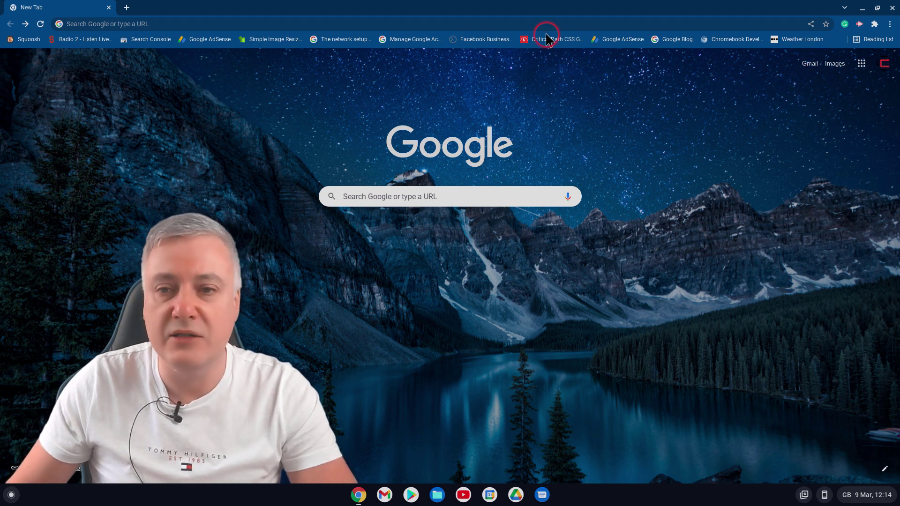
pyautogui.click(830, 41)
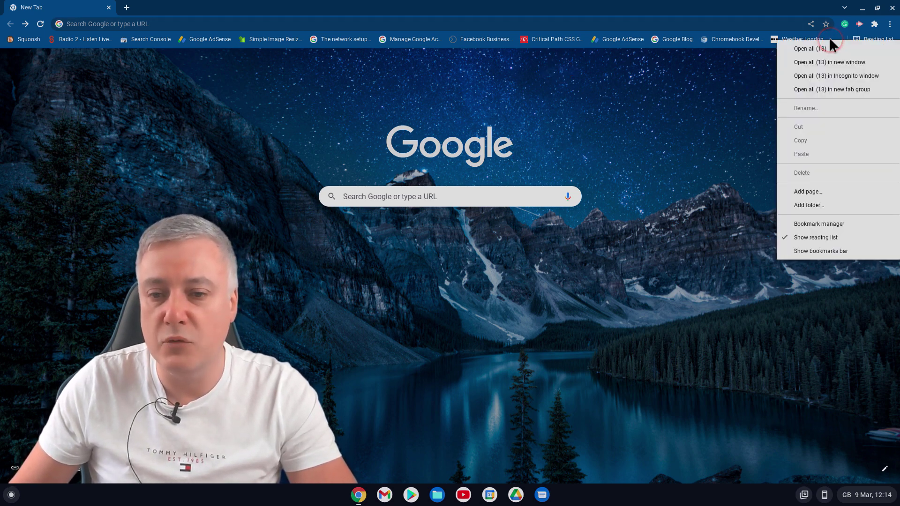
# In the bookmark manager, add a folder named 'Excellent Articles' to the Bookmarks bar
pyautogui.click(829, 222)
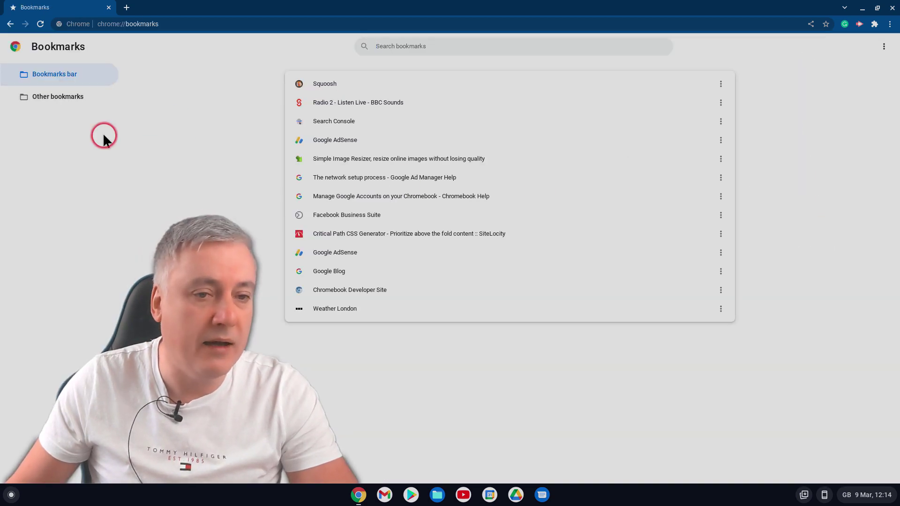
pyautogui.click(72, 104)
pyautogui.click(69, 81)
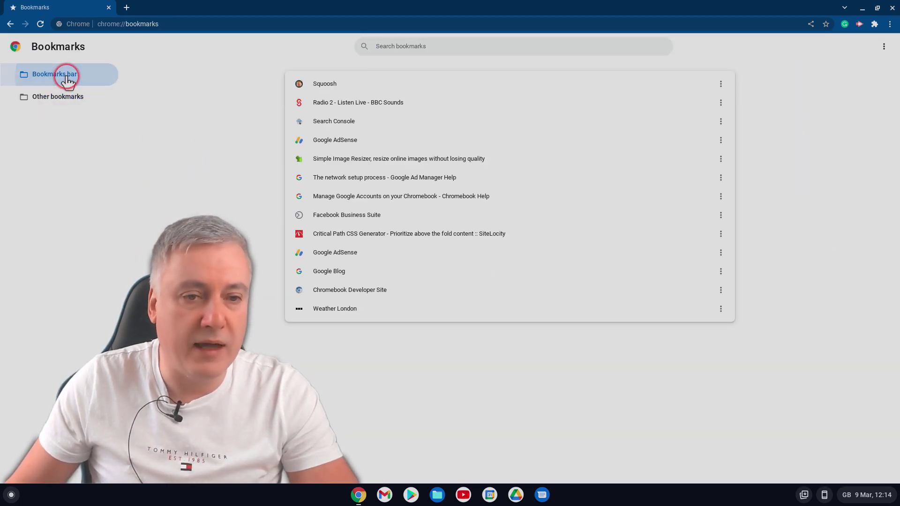
pyautogui.rightClick(215, 151)
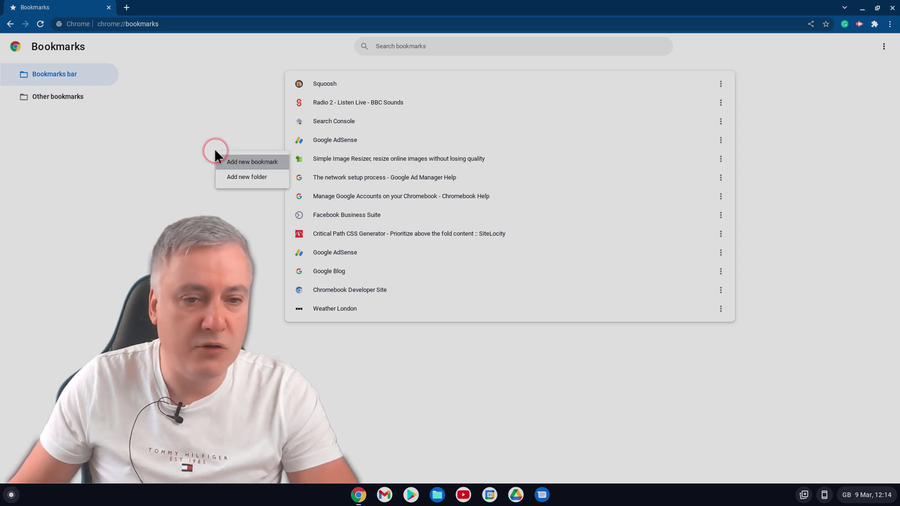
pyautogui.rightClick(551, 256)
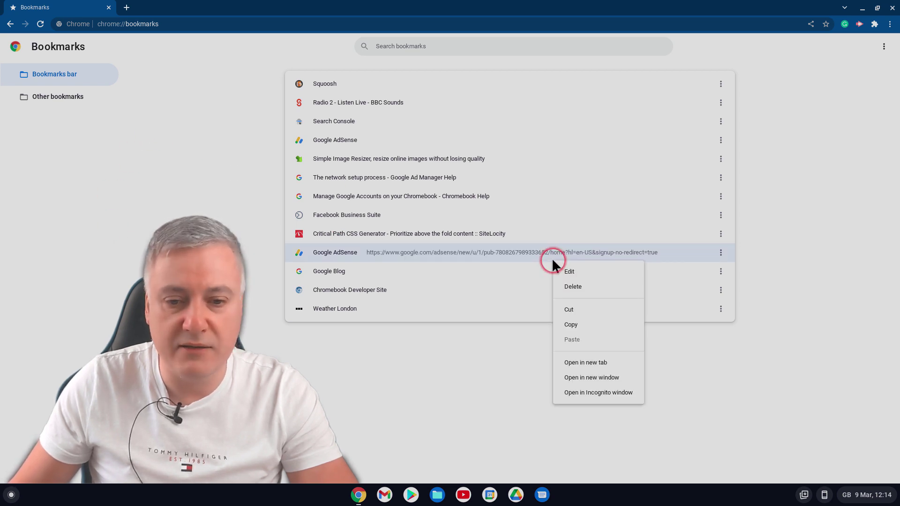
pyautogui.rightClick(519, 302)
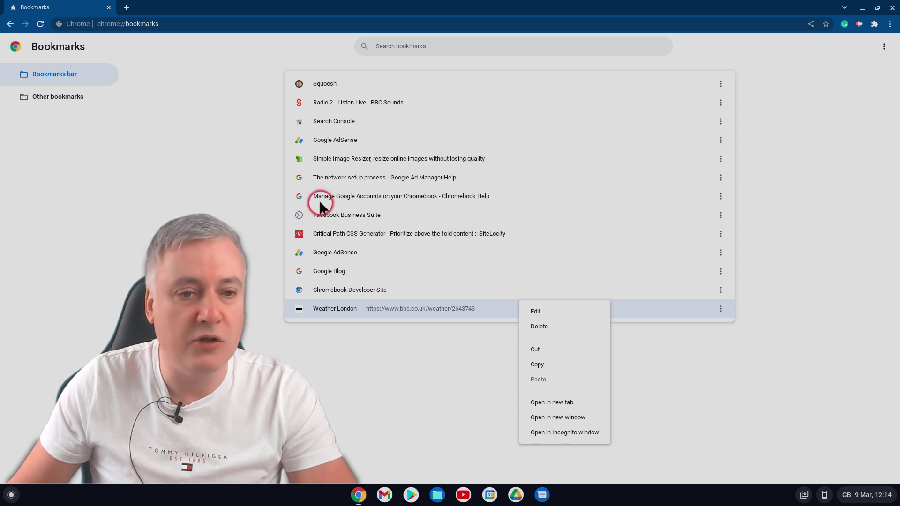
pyautogui.rightClick(217, 134)
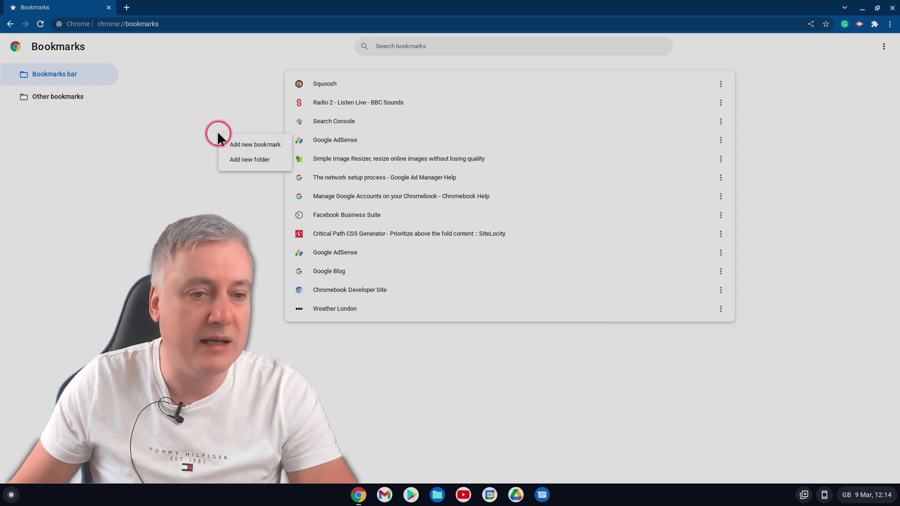
pyautogui.click(244, 162)
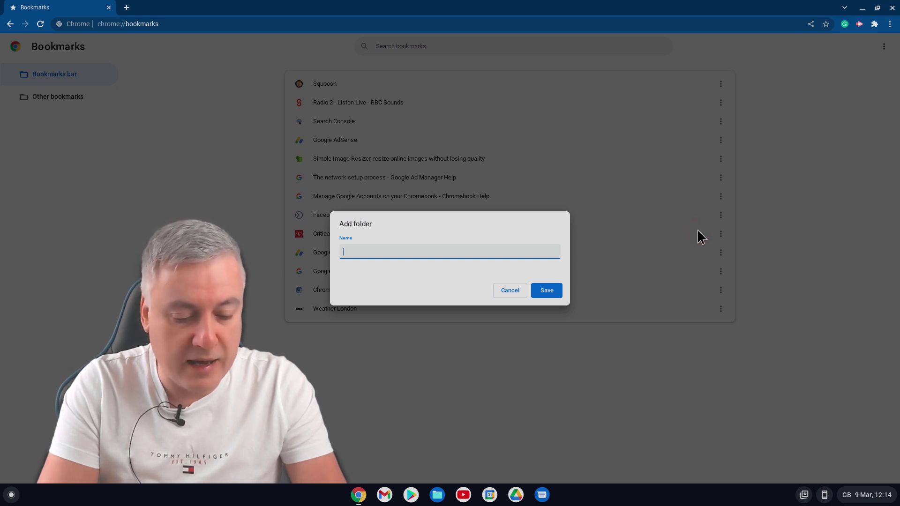
pyautogui.write('Excellent')
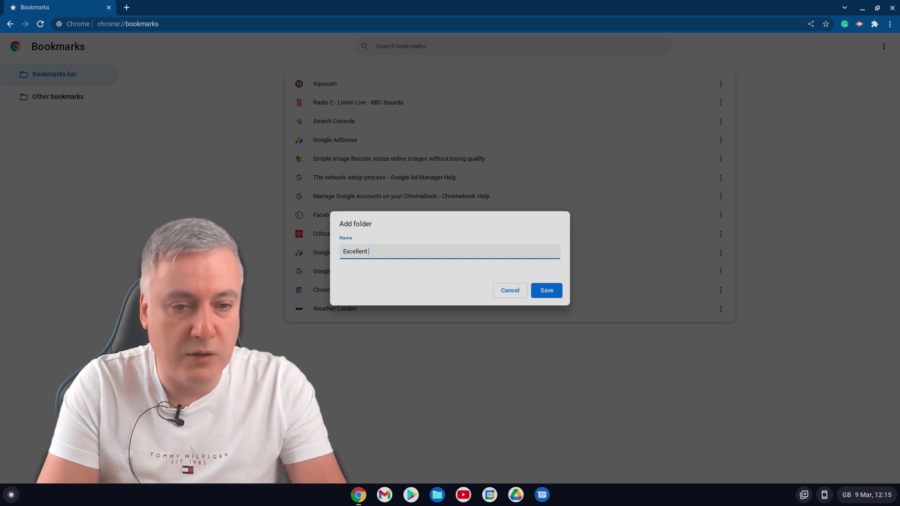
pyautogui.write(' Articles')
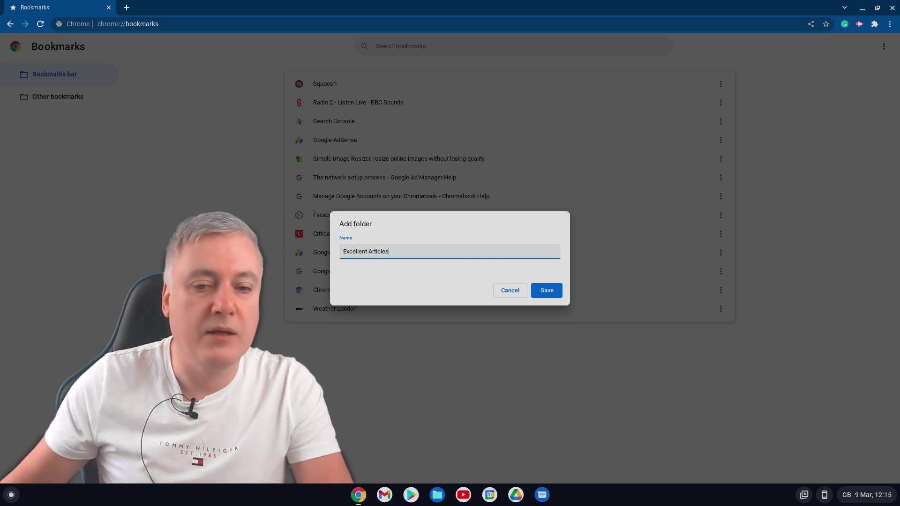
pyautogui.click(550, 292)
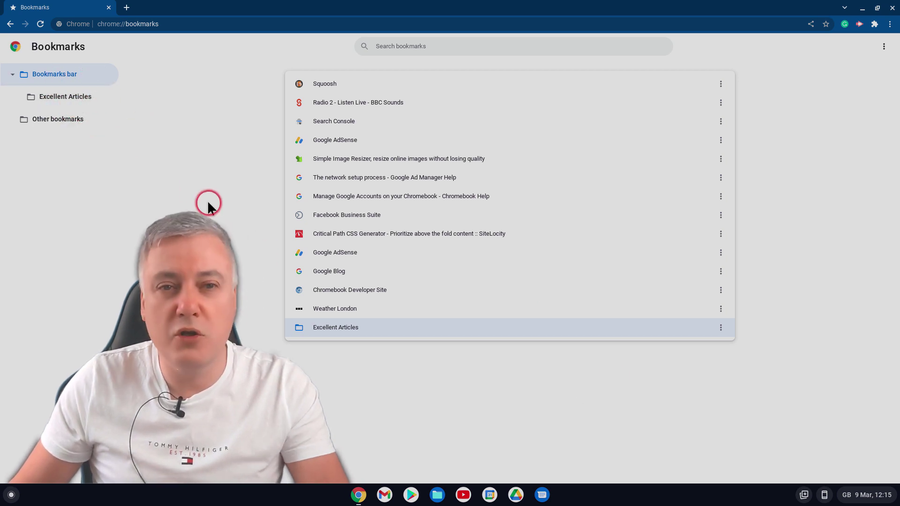
# Create a new bookmarks folder named Degree
pyautogui.rightClick(149, 196)
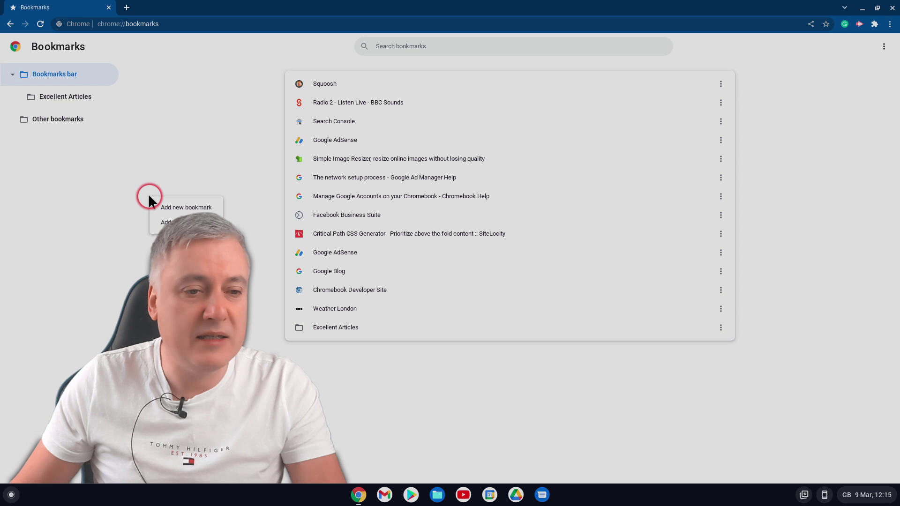
pyautogui.click(197, 209)
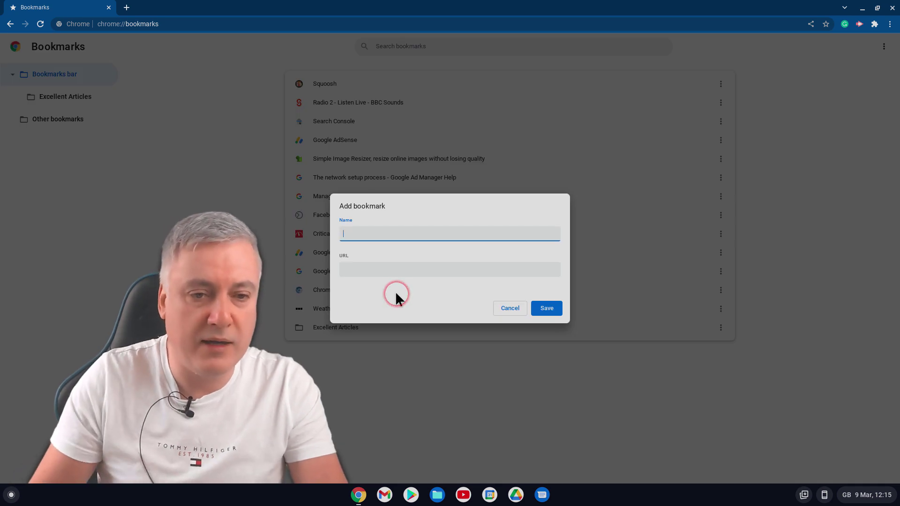
pyautogui.click(509, 308)
pyautogui.rightClick(177, 196)
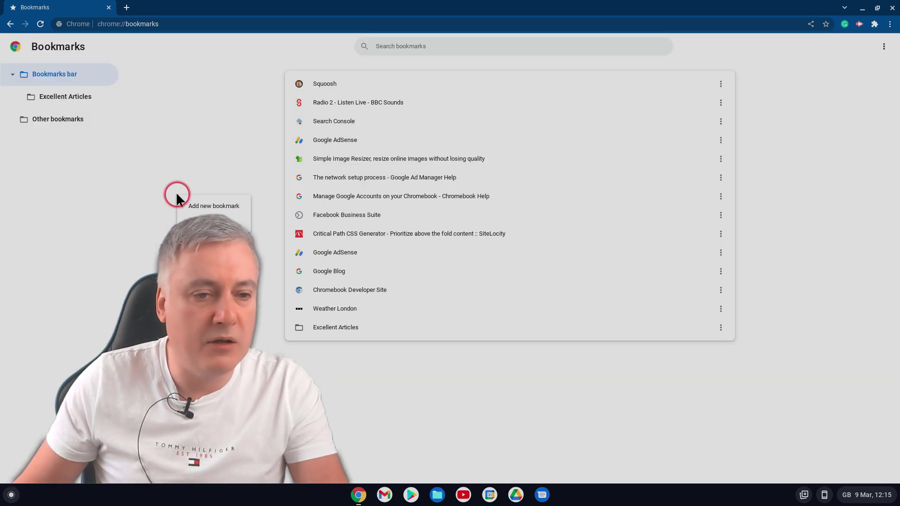
pyautogui.click(215, 220)
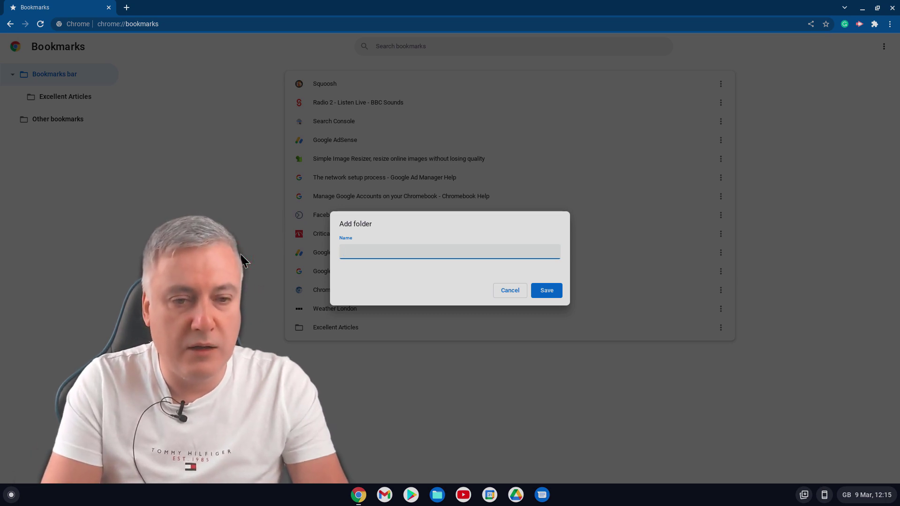
pyautogui.write('Degree')
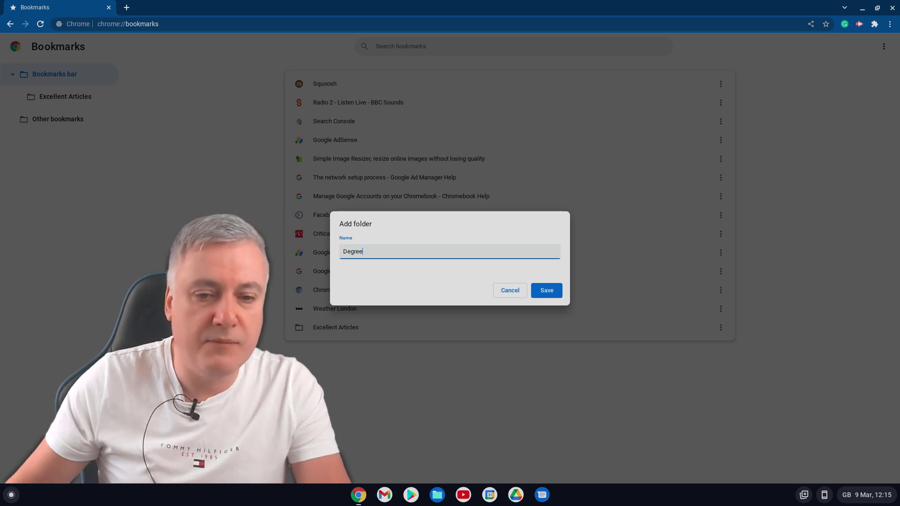
pyautogui.click(543, 288)
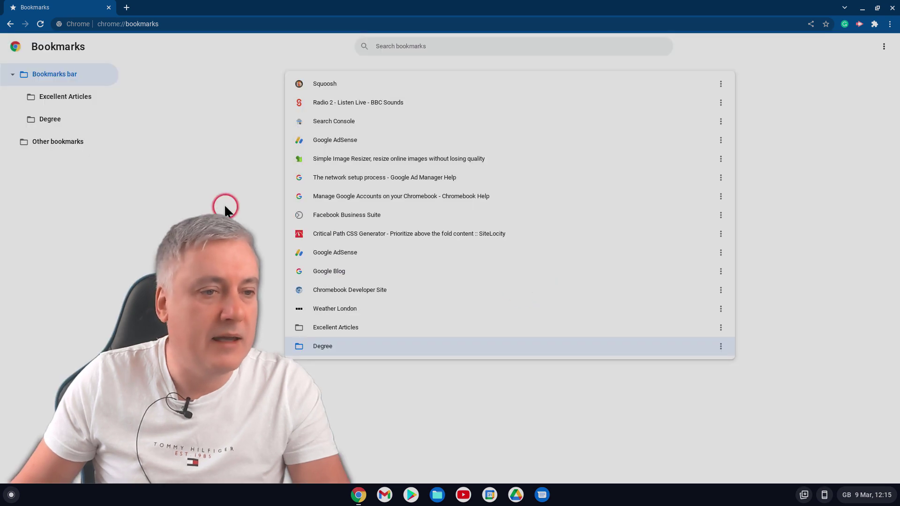
# Inside the Degree folder, add a subfolder named Year 1
pyautogui.click(49, 119)
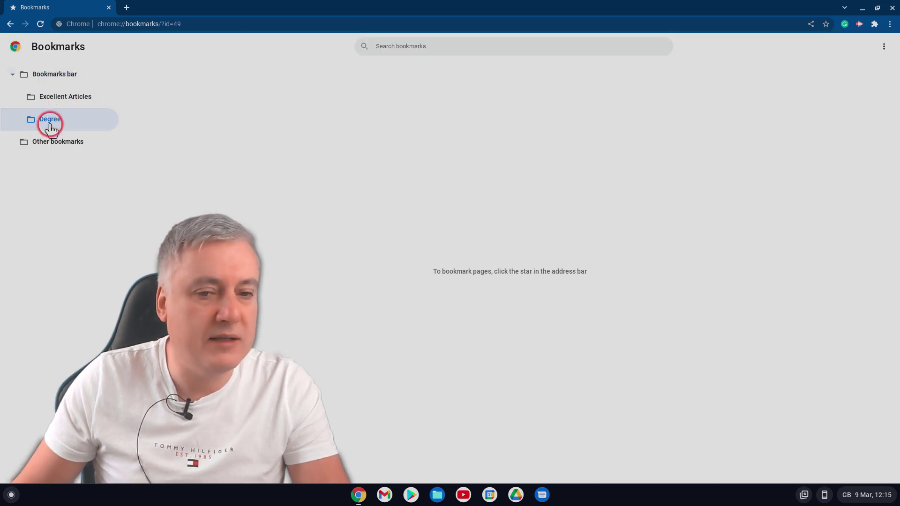
pyautogui.rightClick(188, 233)
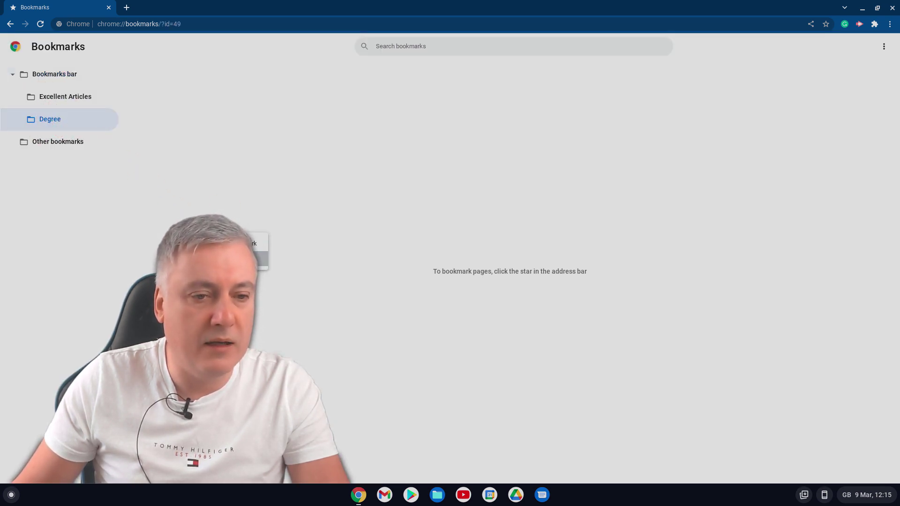
pyautogui.click(244, 261)
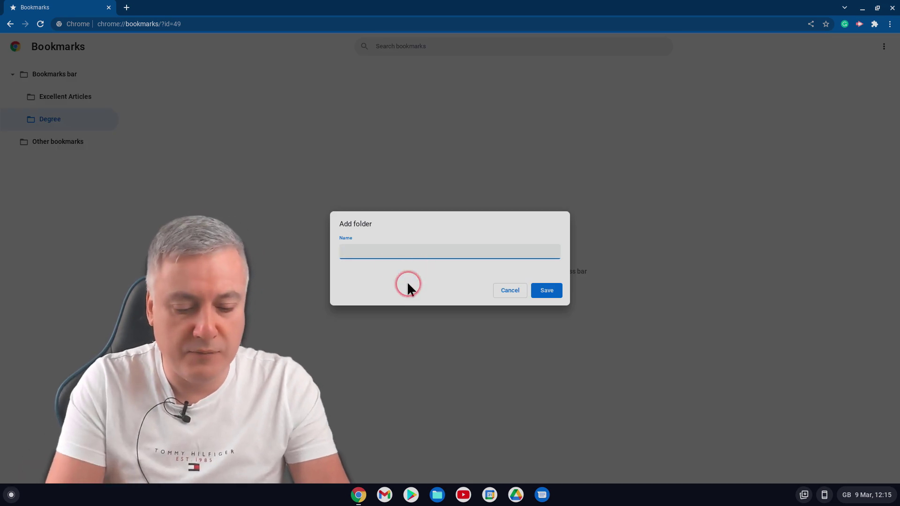
pyautogui.write('Year 1')
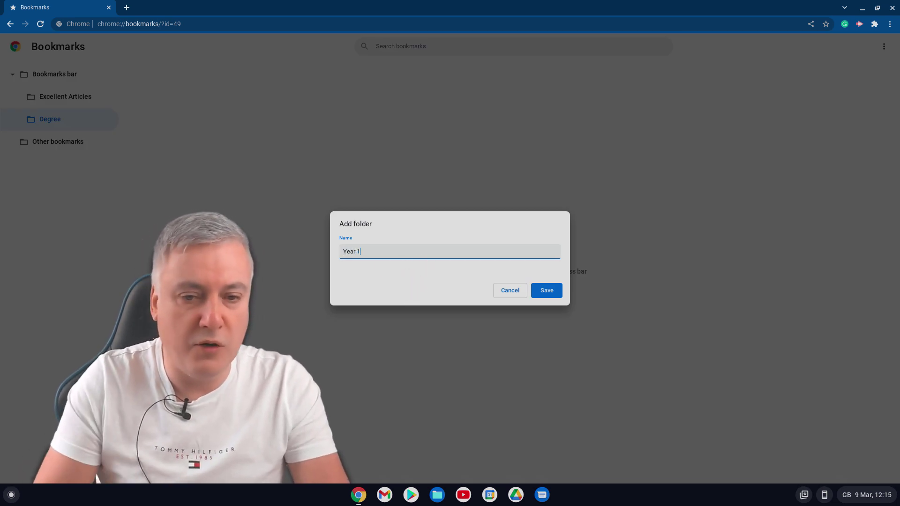
pyautogui.click(540, 291)
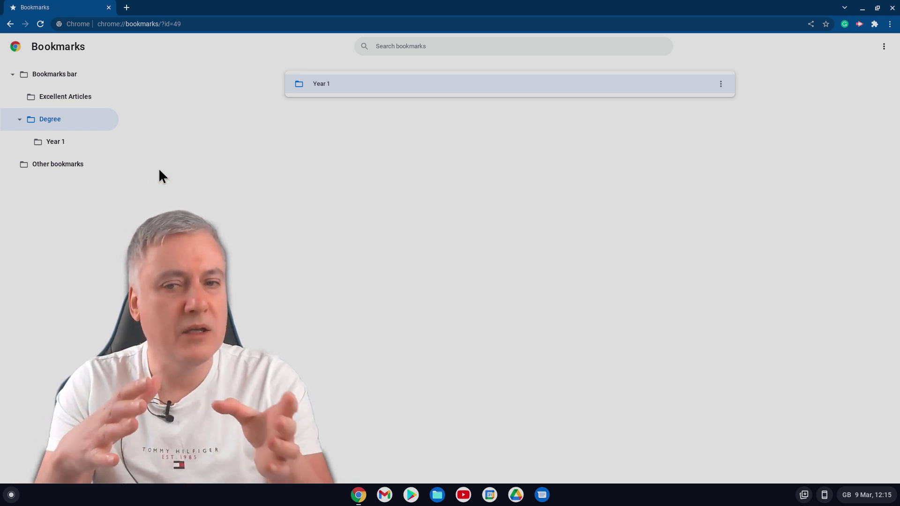
pyautogui.click(82, 149)
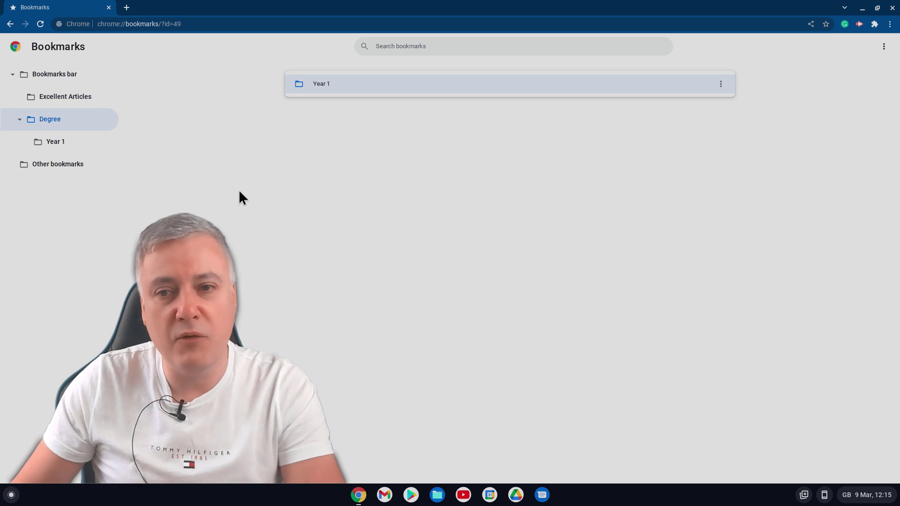
# Bookmark the current Bookmarks page into the Year 1 folder
pyautogui.click(826, 24)
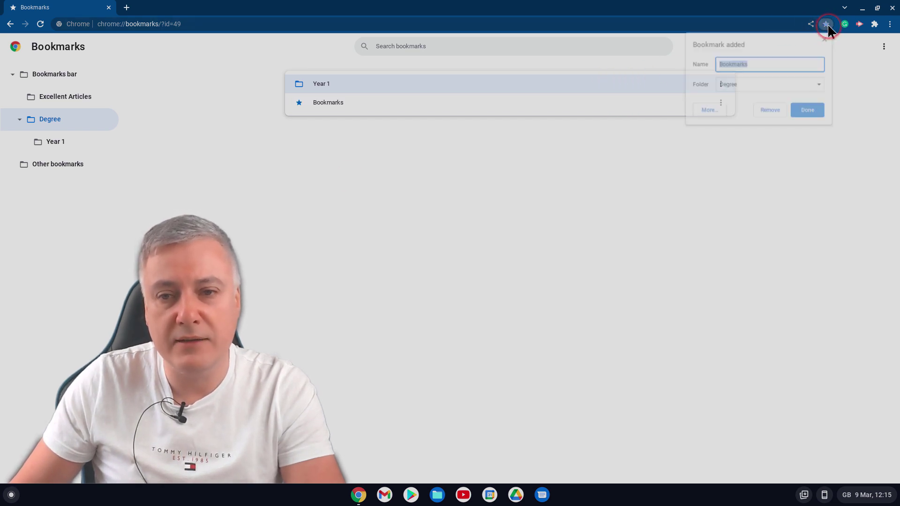
pyautogui.click(820, 84)
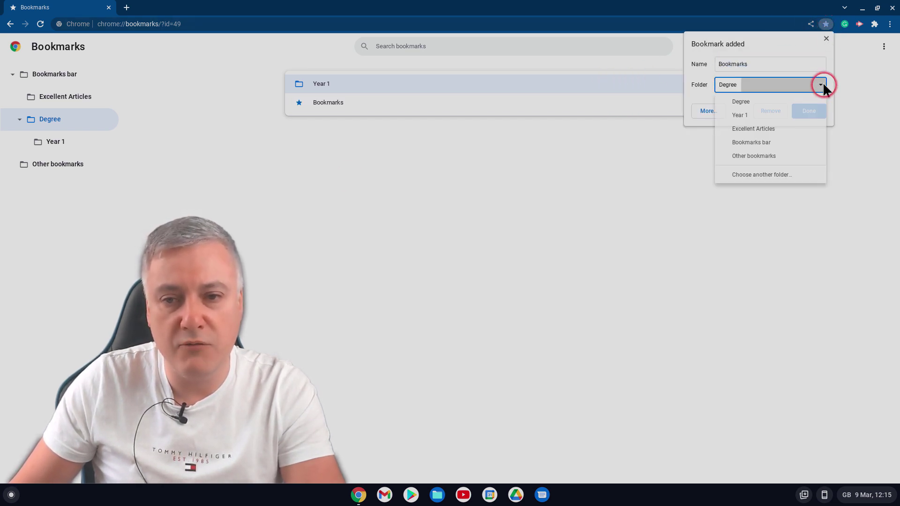
pyautogui.click(763, 115)
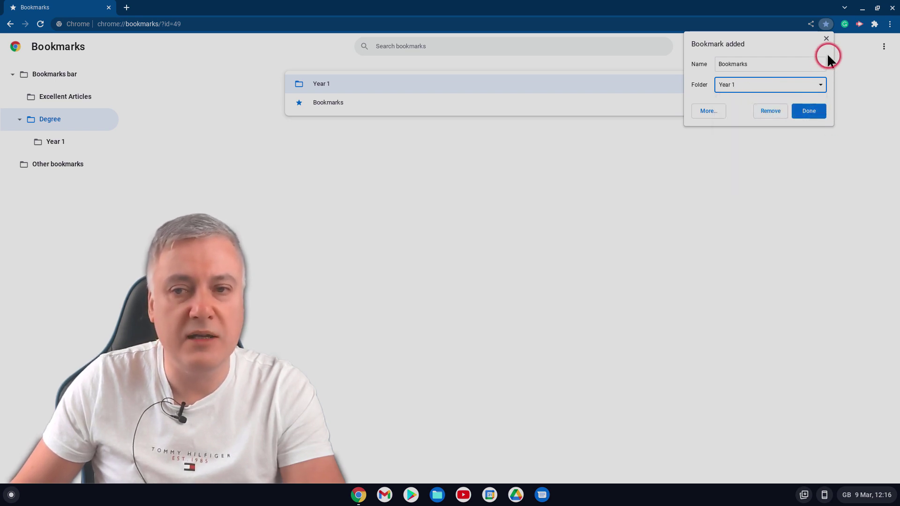
pyautogui.click(824, 26)
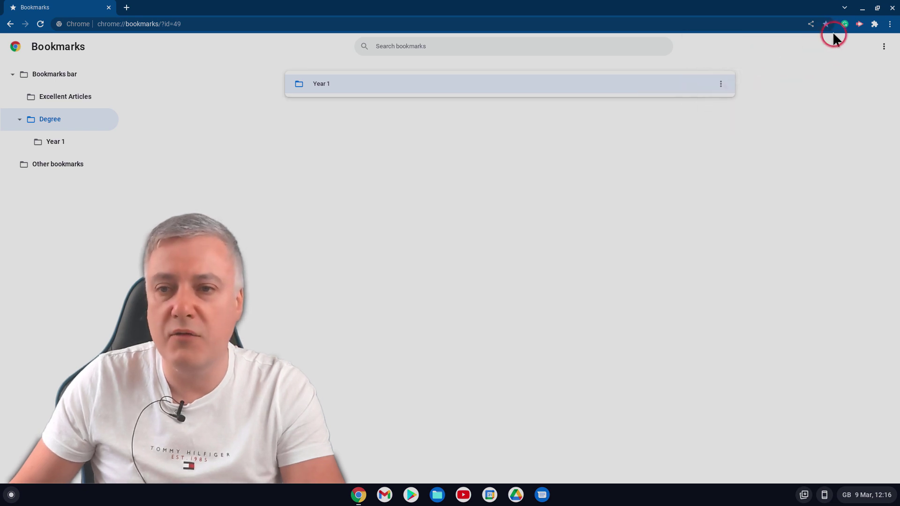
# Reopen Chrome in a new window and add a Blog folder beside Simple Image Resizer
pyautogui.click(892, 8)
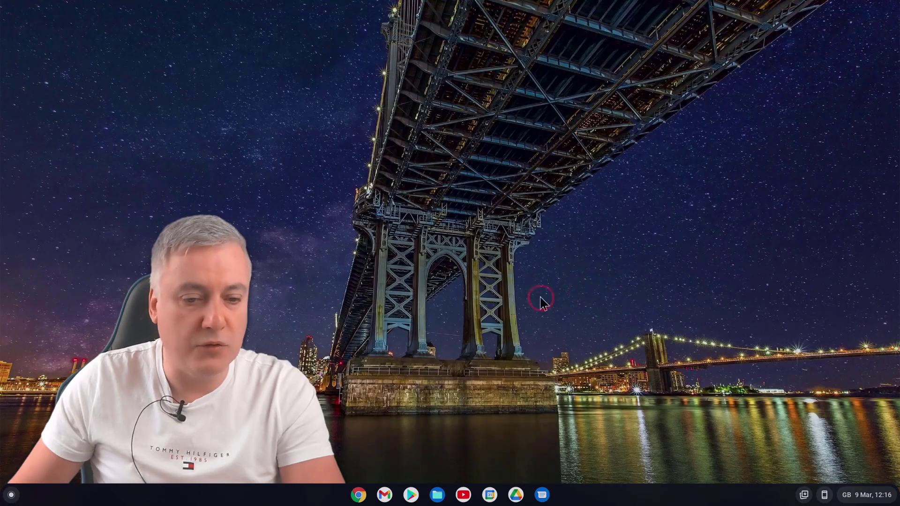
pyautogui.click(358, 494)
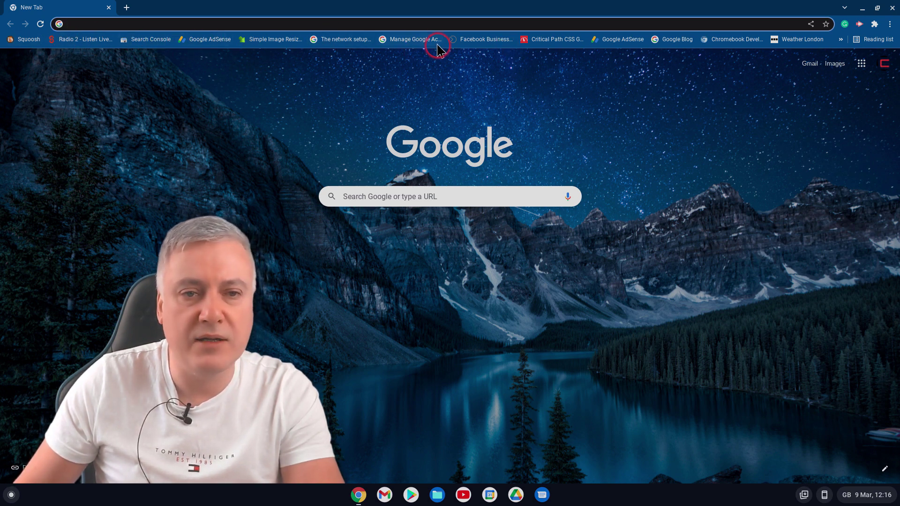
pyautogui.rightClick(235, 44)
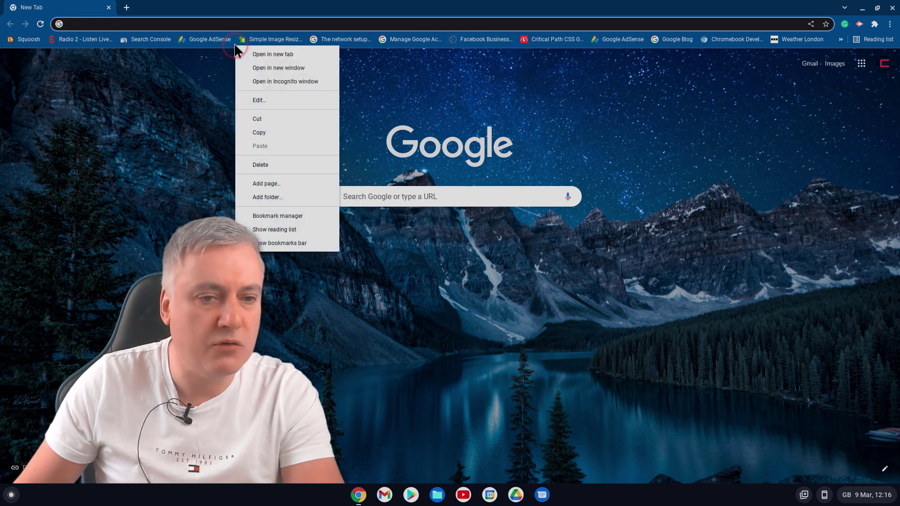
pyautogui.click(294, 192)
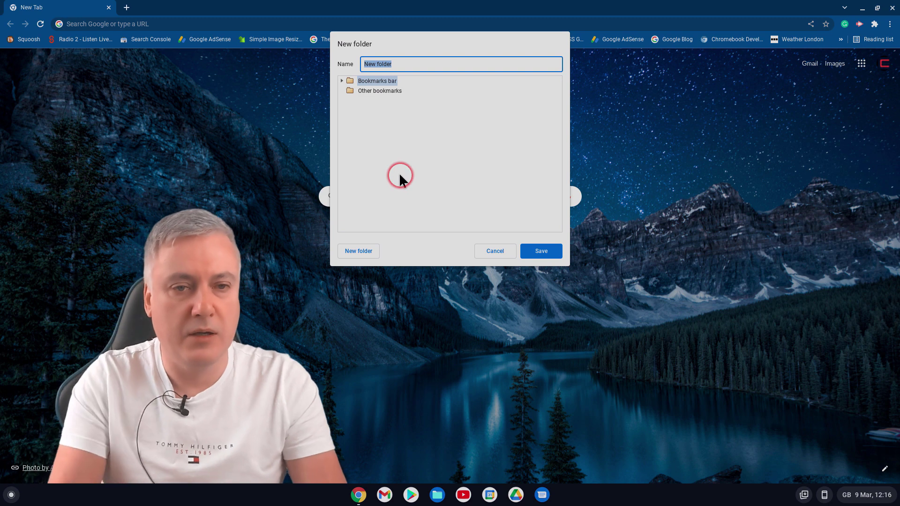
pyautogui.write('Bl')
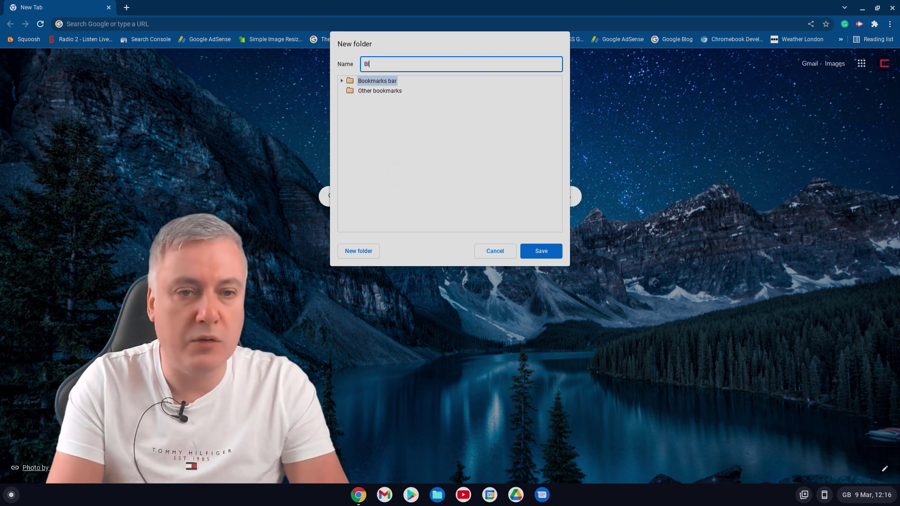
pyautogui.write('og')
pyautogui.click(541, 251)
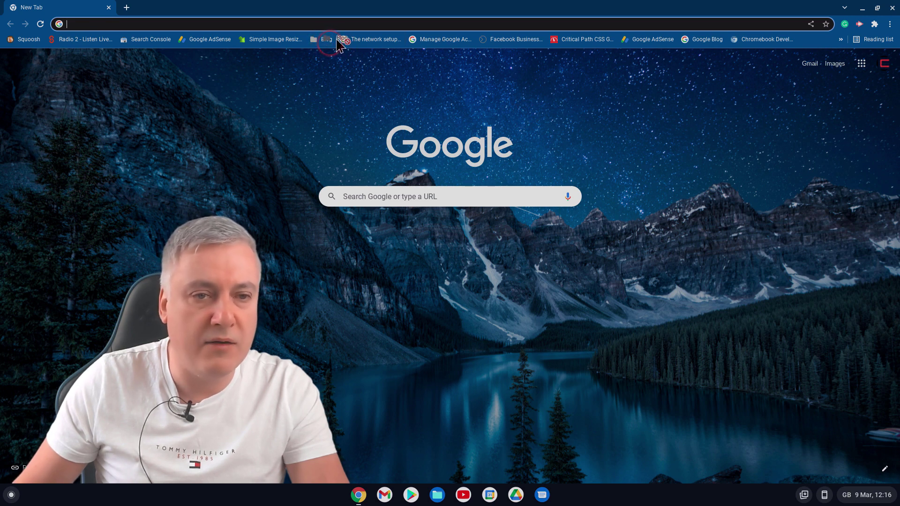
# Move the Search Console, Google AdSense and Google Accounts bookmarks into the Blog folder
pyautogui.click(323, 40)
pyautogui.click(143, 64)
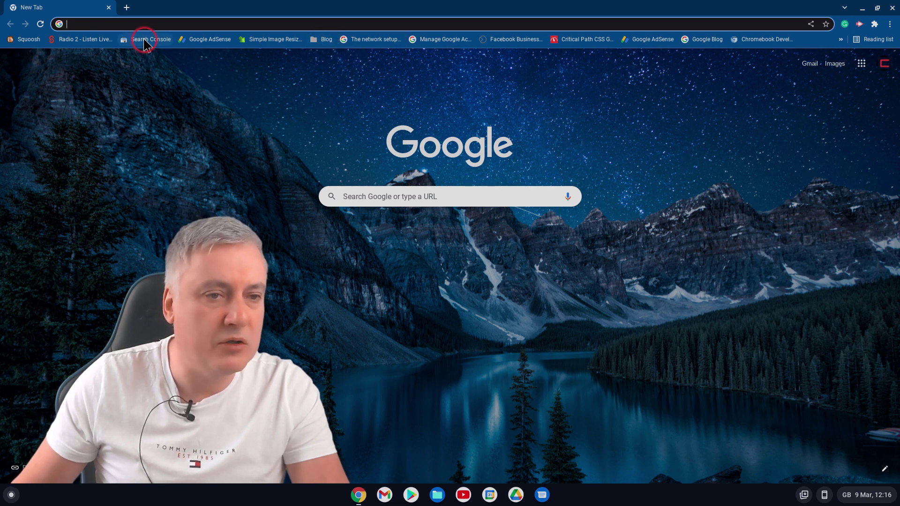
pyautogui.moveTo(143, 39); pyautogui.dragTo(320, 41)
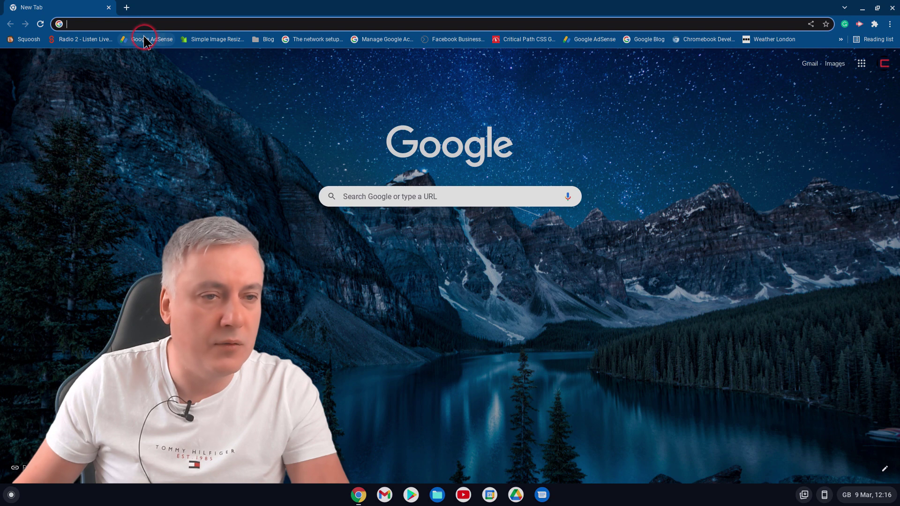
pyautogui.moveTo(144, 36); pyautogui.dragTo(262, 36)
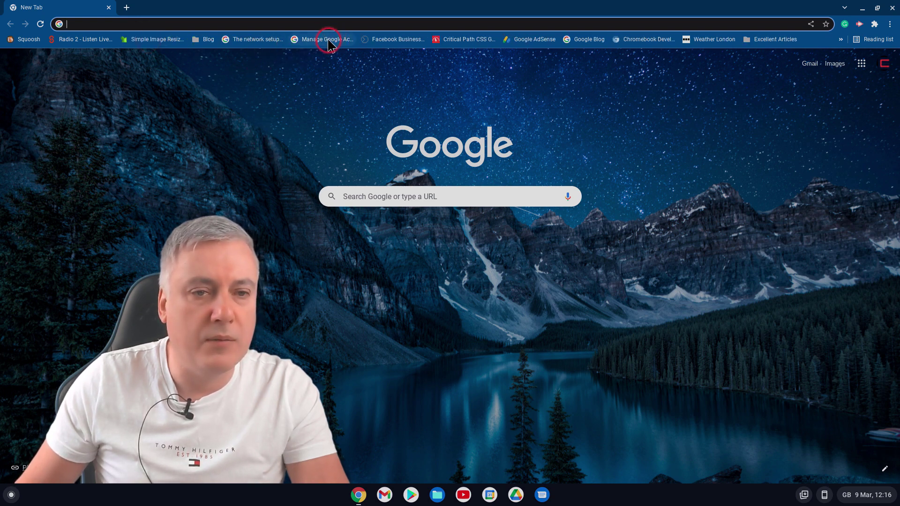
pyautogui.moveTo(327, 39); pyautogui.dragTo(206, 43)
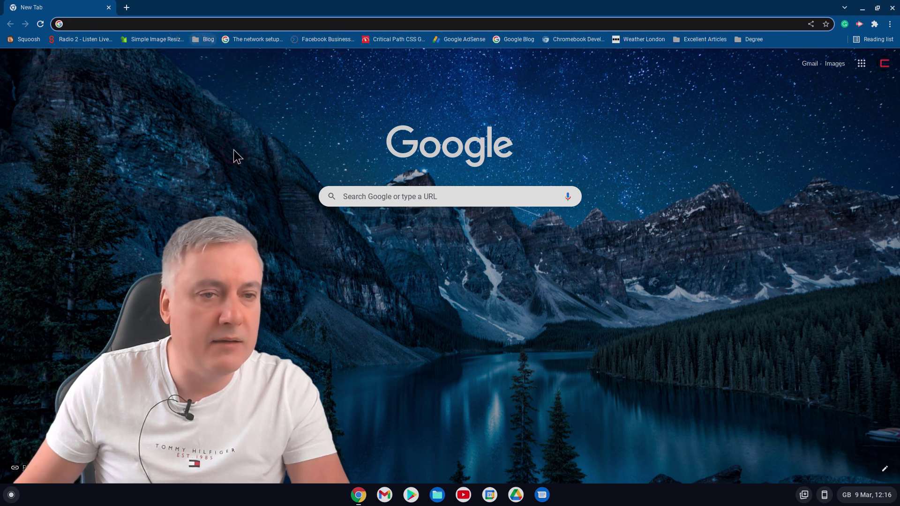
# Delete the duplicate Google AdSense bookmark and move Chromebook Developer and Google Blog into Blog
pyautogui.rightClick(452, 40)
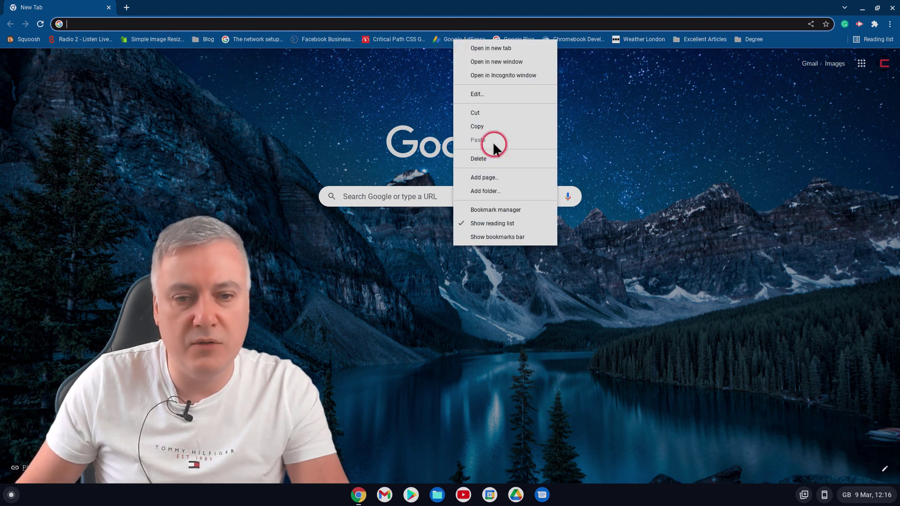
pyautogui.click(490, 159)
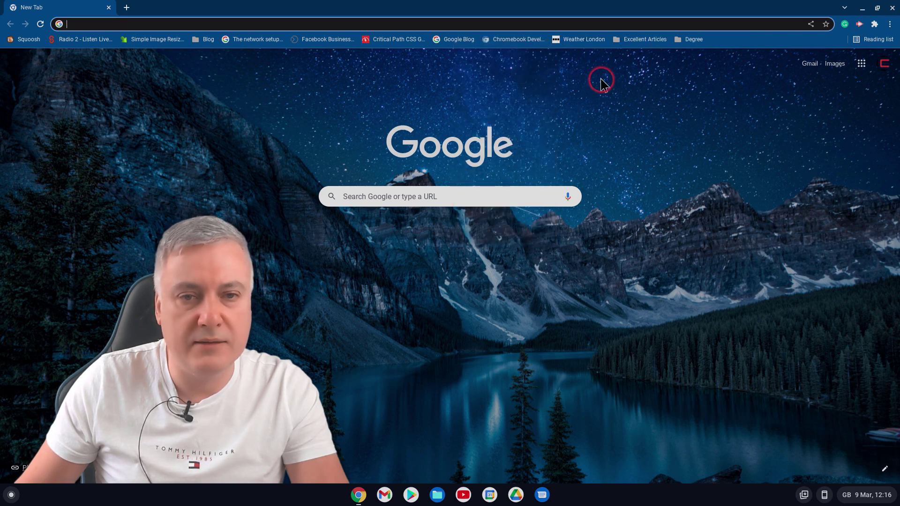
pyautogui.moveTo(496, 43); pyautogui.dragTo(202, 45)
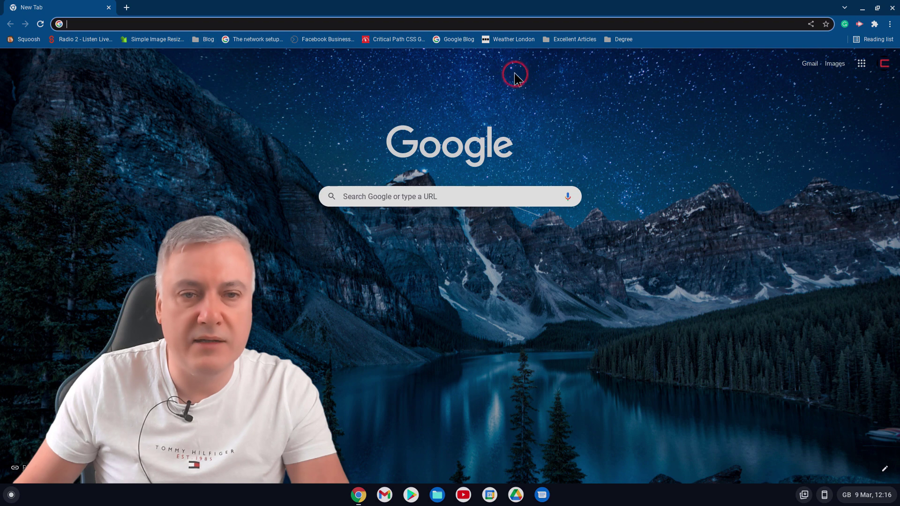
pyautogui.moveTo(457, 45); pyautogui.dragTo(201, 43)
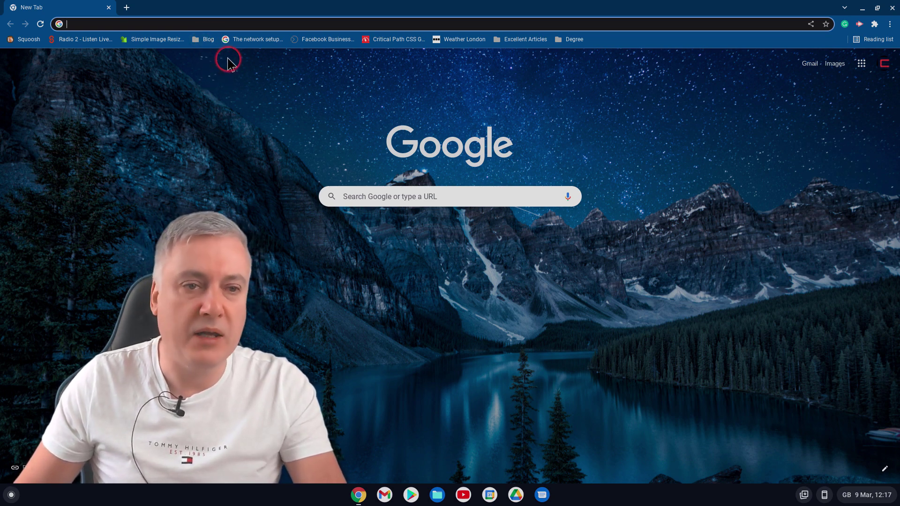
pyautogui.click(206, 43)
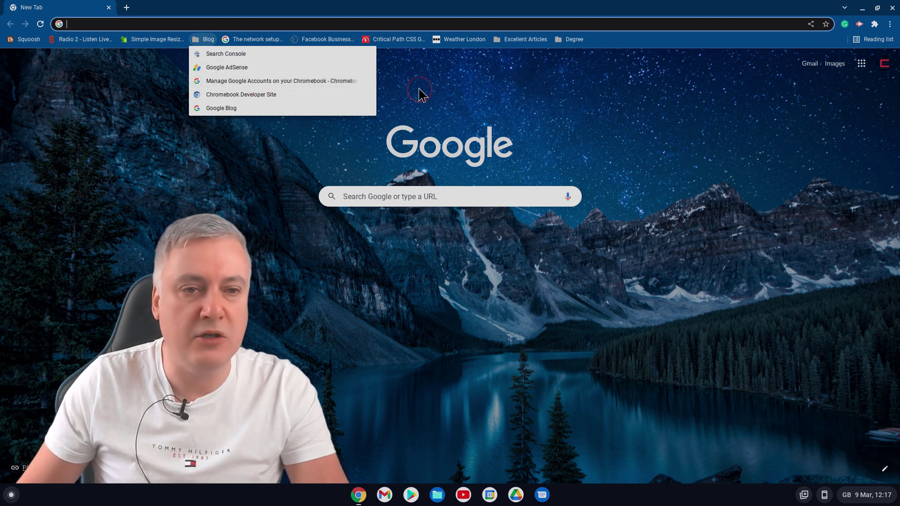
pyautogui.click(409, 77)
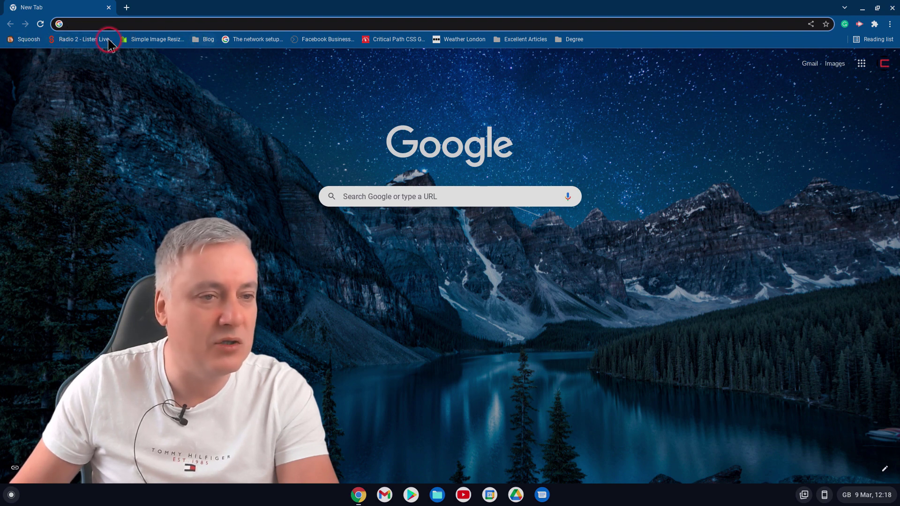
# Create a new bookmarks folder named Image Apps on the bookmarks bar
pyautogui.rightClick(658, 38)
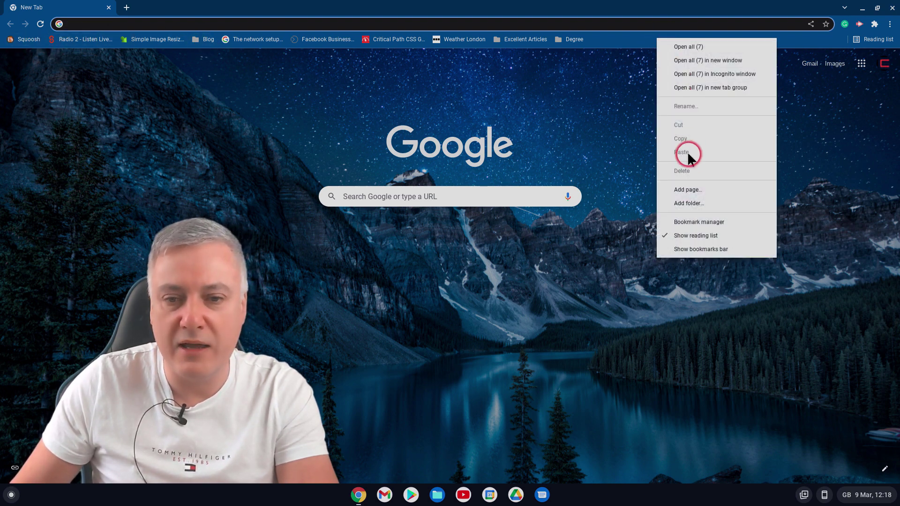
pyautogui.click(698, 202)
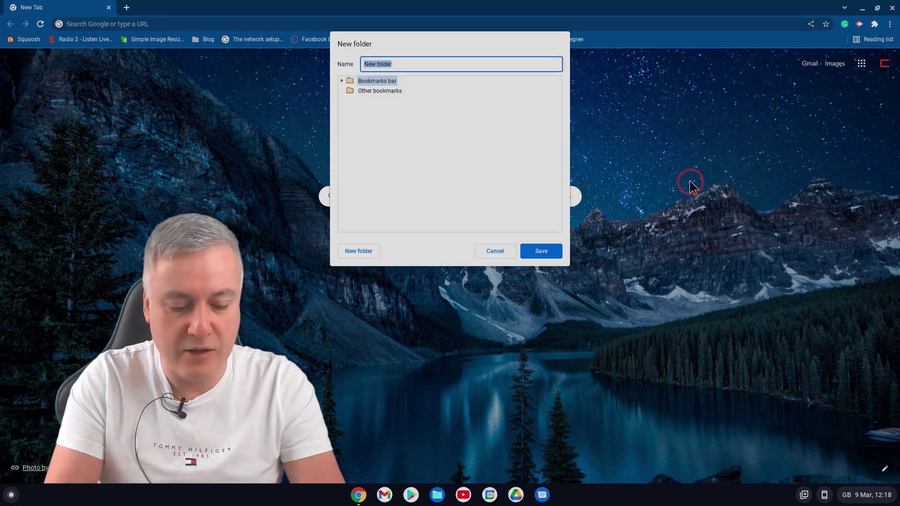
pyautogui.write('Imag')
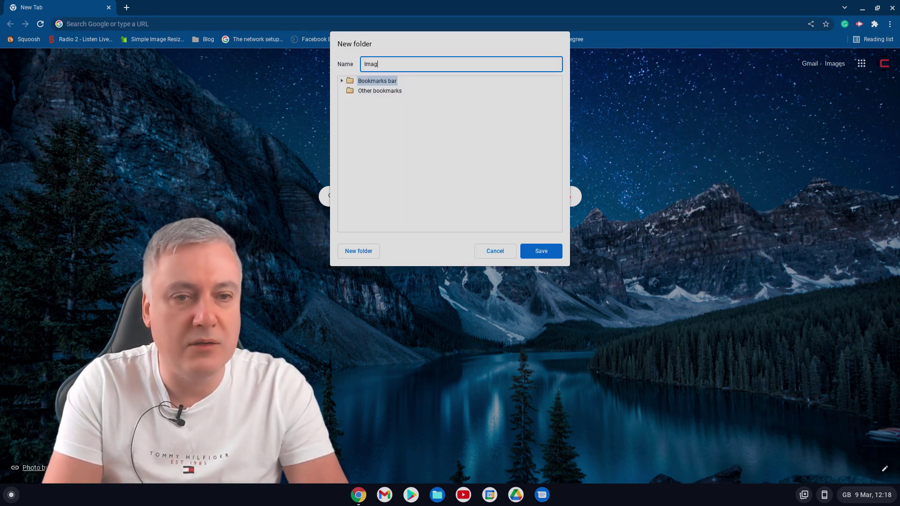
pyautogui.write('e Software')
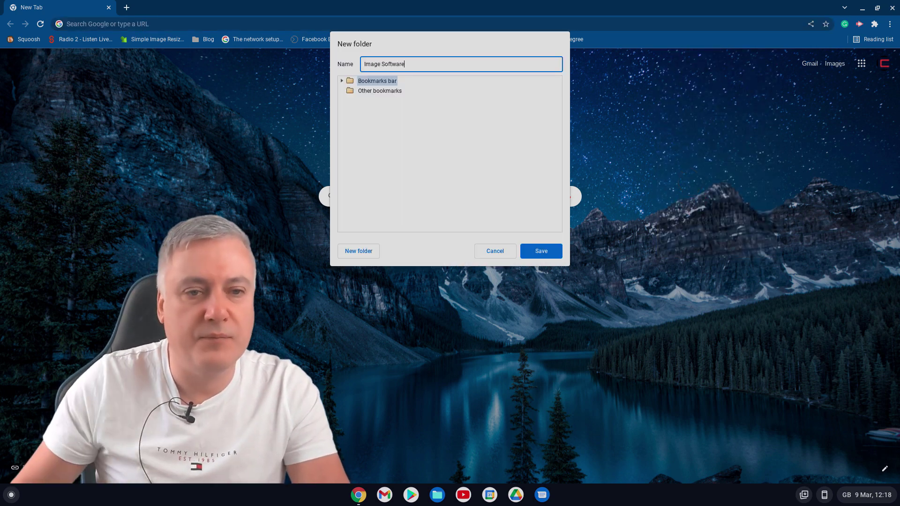
pyautogui.press('BackSpace')
pyautogui.press('BackSpace')
pyautogui.press('BackSpace')
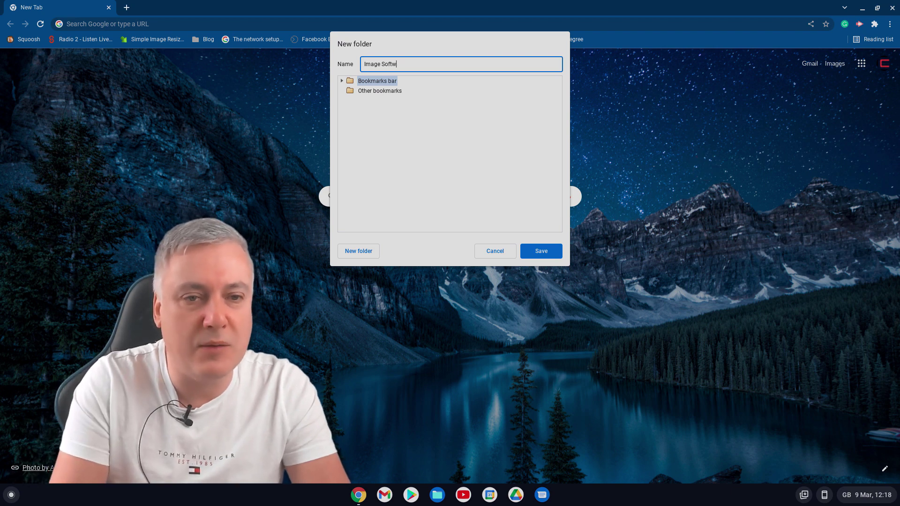
pyautogui.write('Apps')
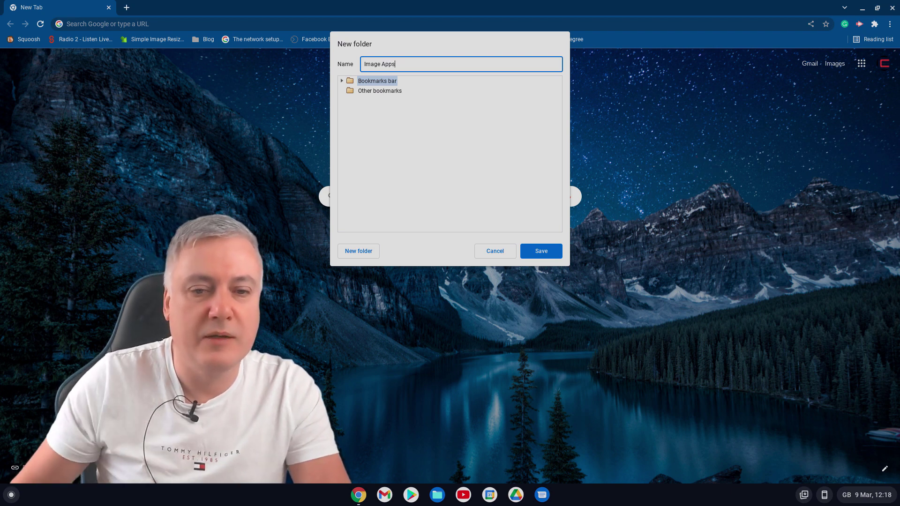
pyautogui.click(553, 253)
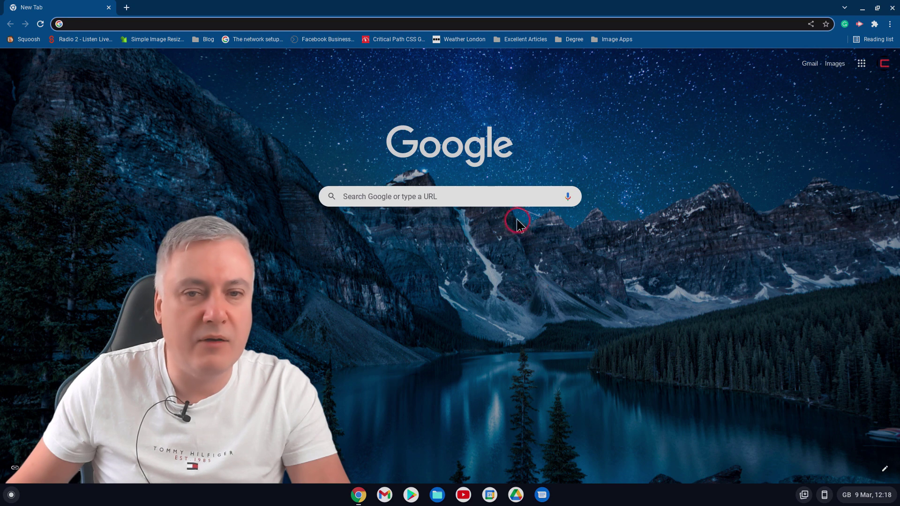
# Move Squoosh and Simple Image Resizer into Image Apps and place it first on the bar
pyautogui.moveTo(19, 44); pyautogui.dragTo(603, 41)
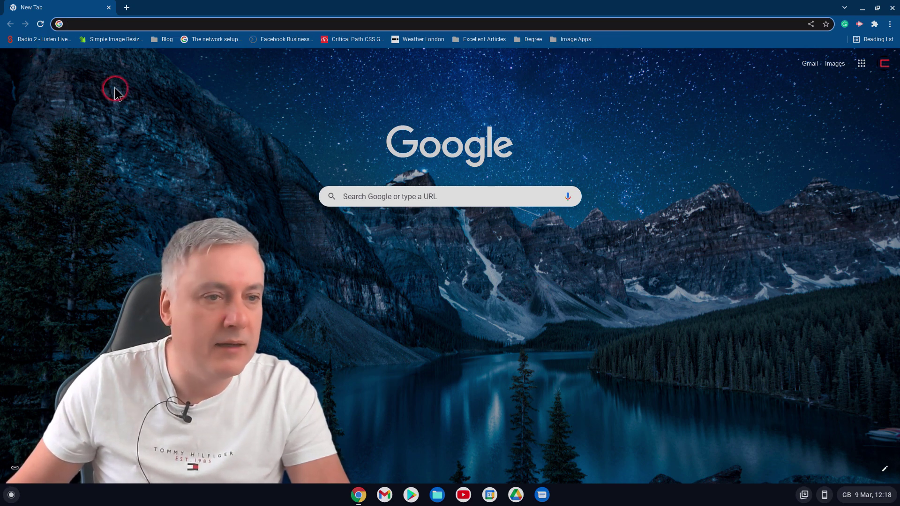
pyautogui.moveTo(104, 45); pyautogui.dragTo(561, 48)
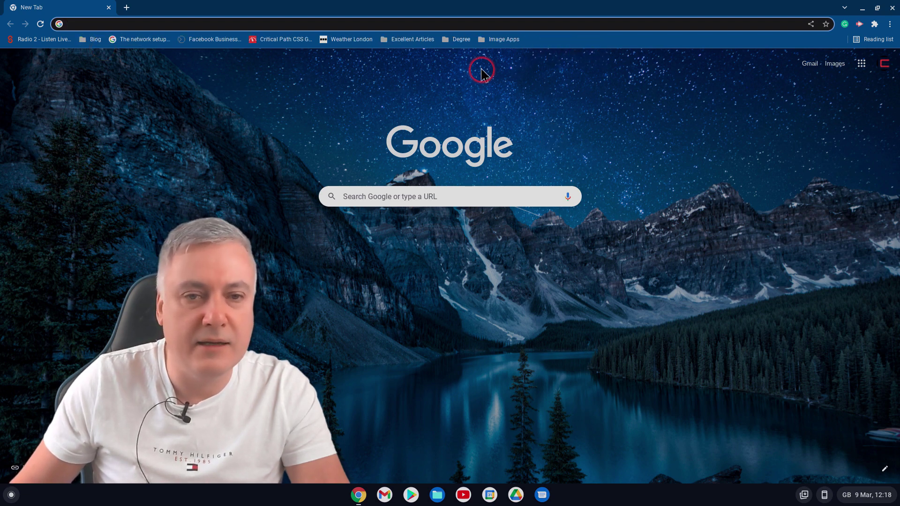
pyautogui.click(498, 40)
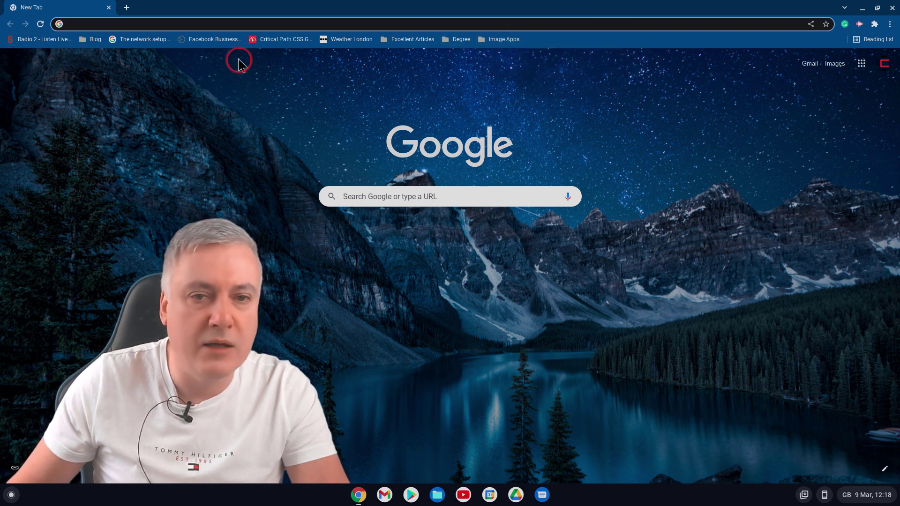
pyautogui.moveTo(501, 36); pyautogui.dragTo(18, 41)
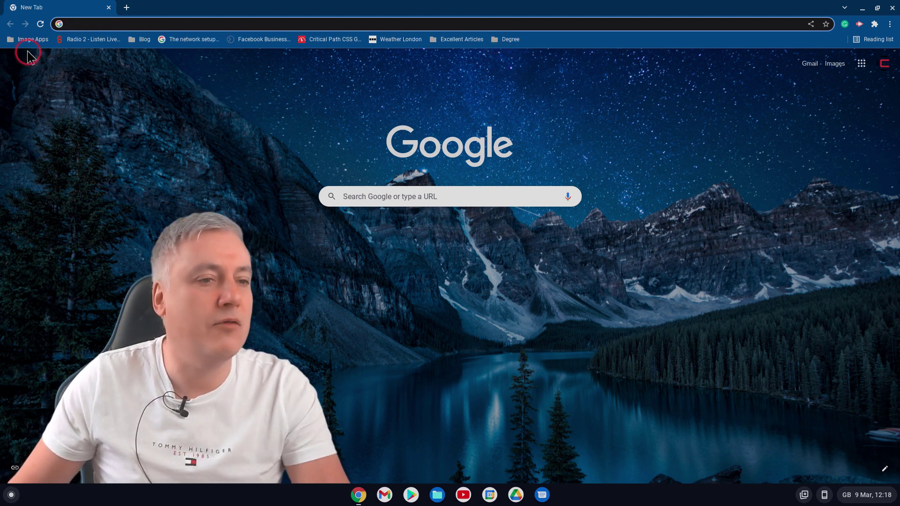
# Review the Image Apps, Blog and Degree folder contents, then close Chrome
pyautogui.click(31, 39)
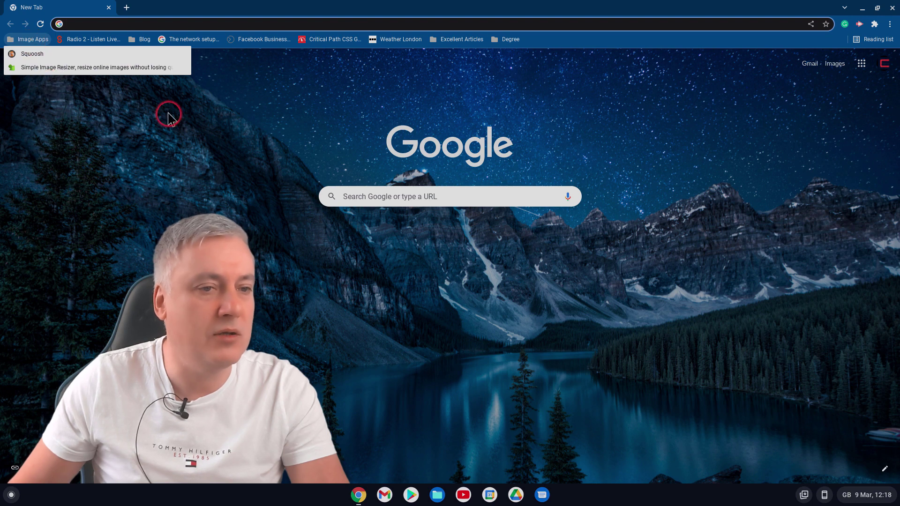
pyautogui.click(134, 40)
pyautogui.click(135, 40)
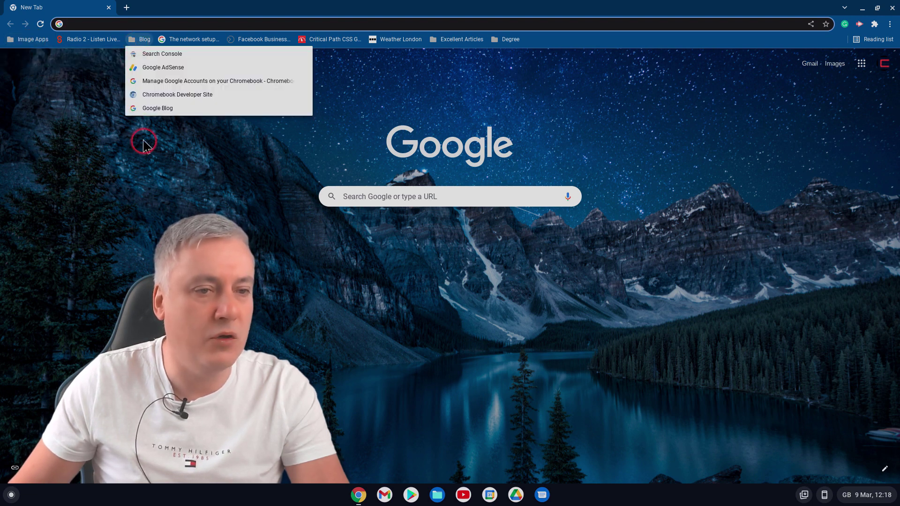
pyautogui.click(177, 149)
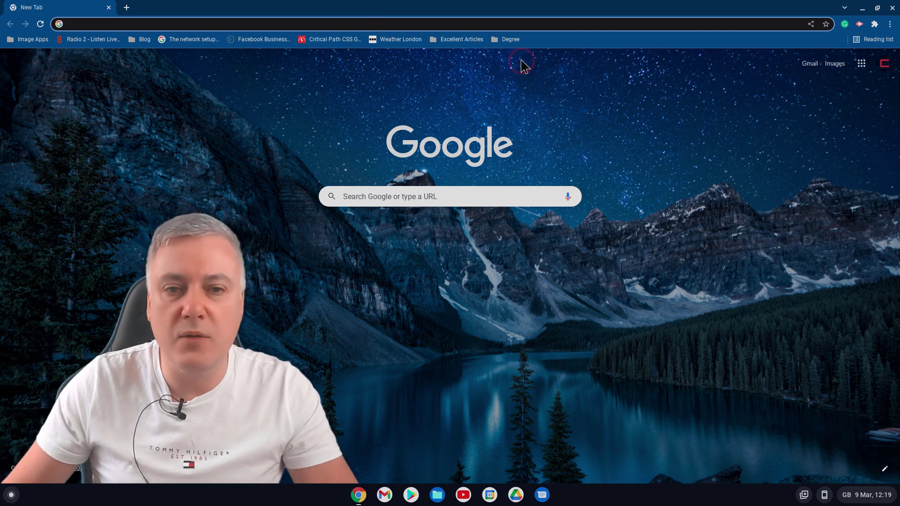
pyautogui.click(495, 36)
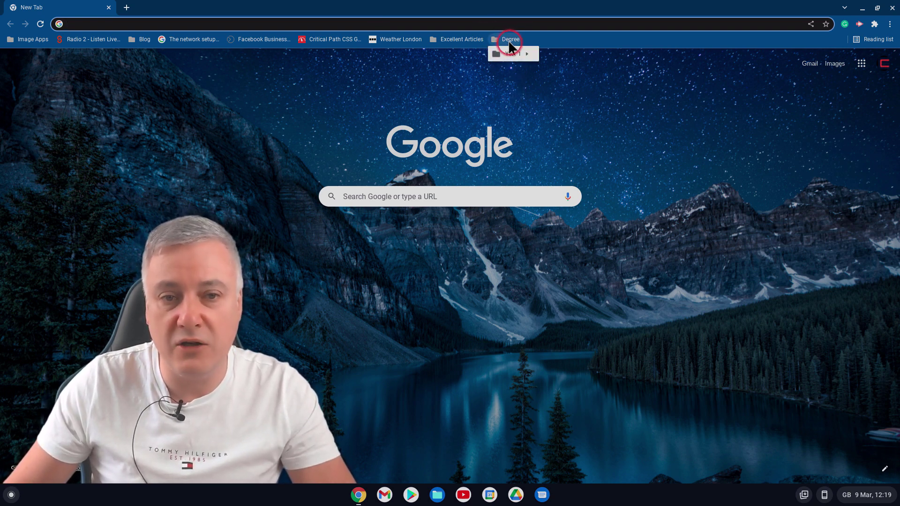
pyautogui.moveTo(520, 53)
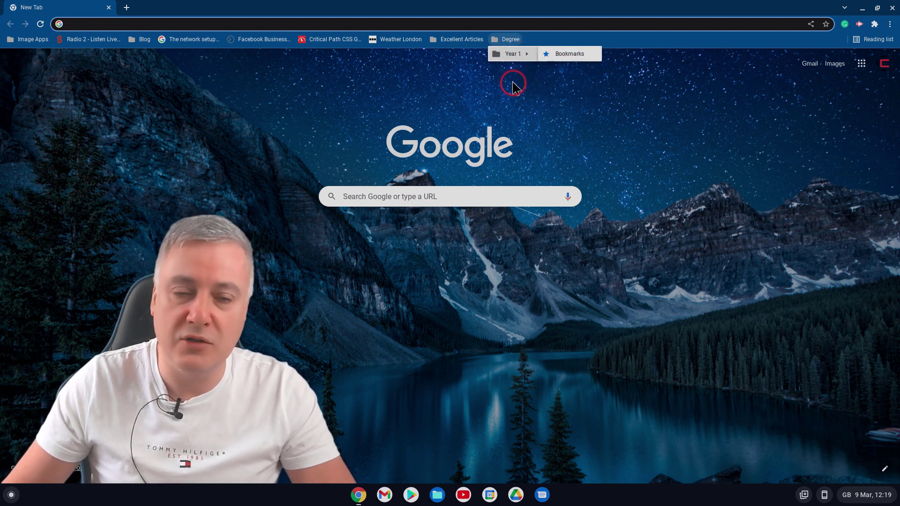
pyautogui.click(619, 144)
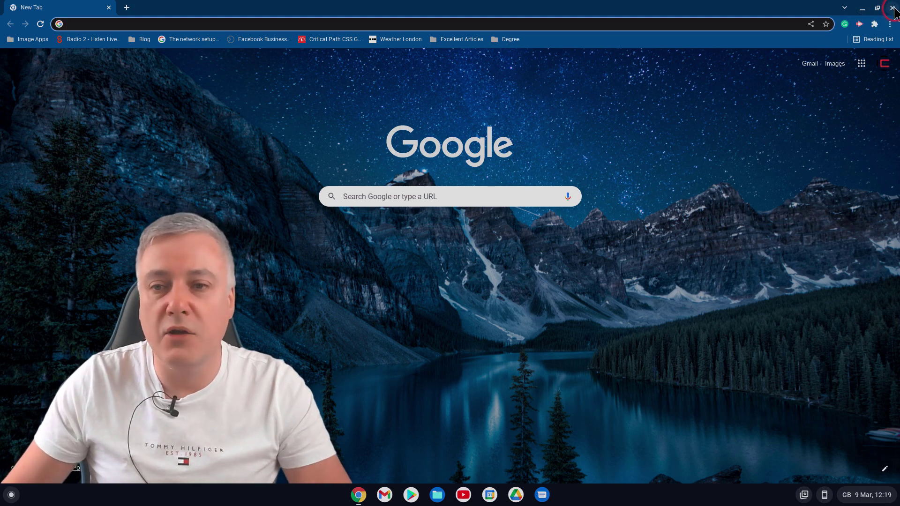
pyautogui.click(891, 8)
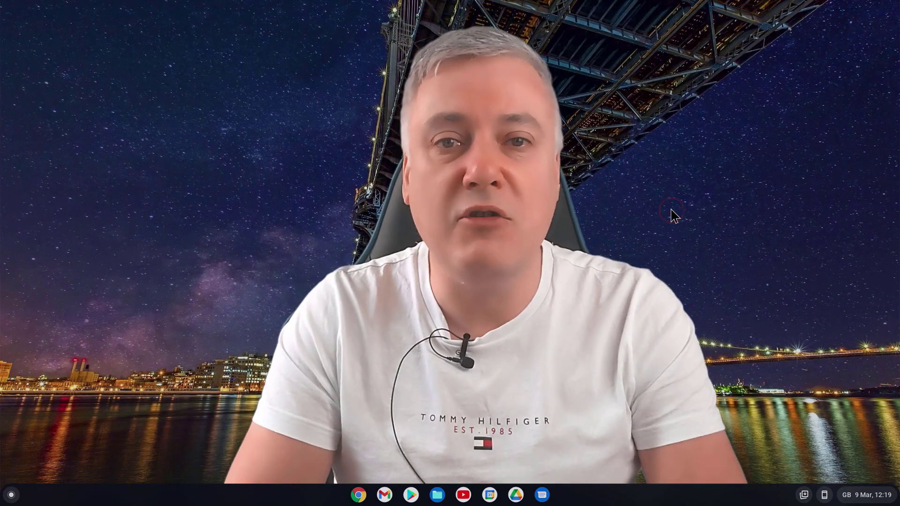